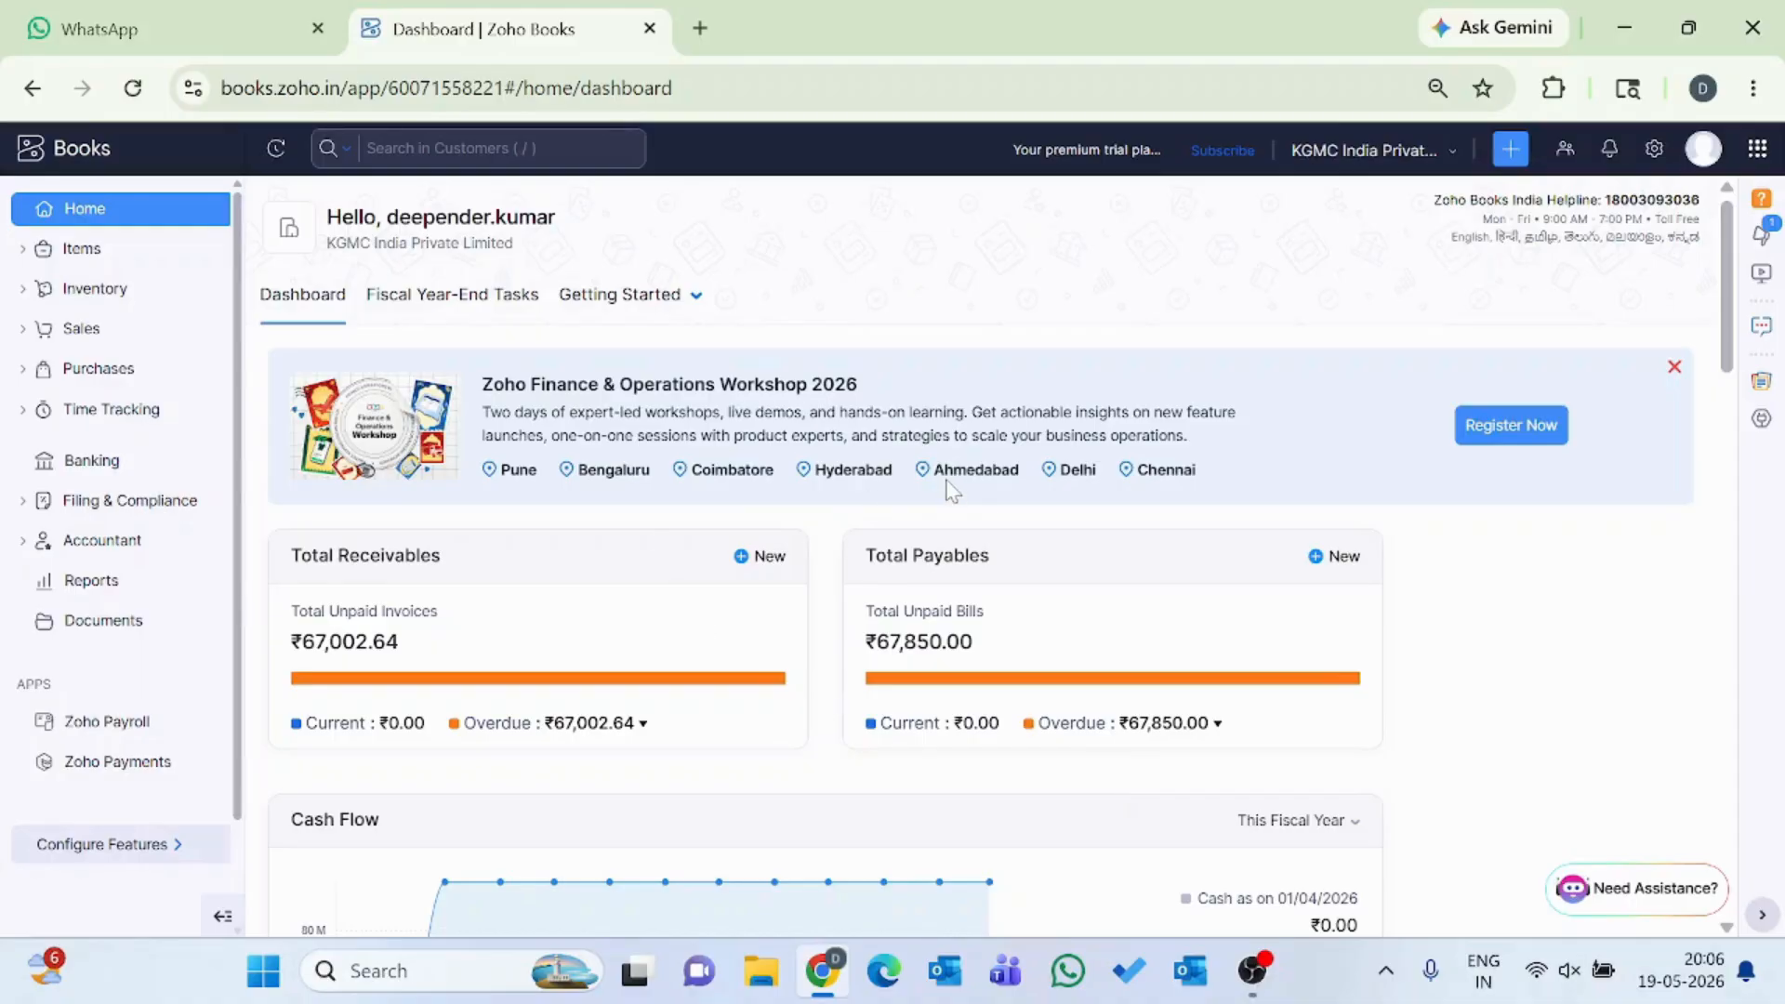
Start a new item from the Items list and name it AC.
click(82, 251)
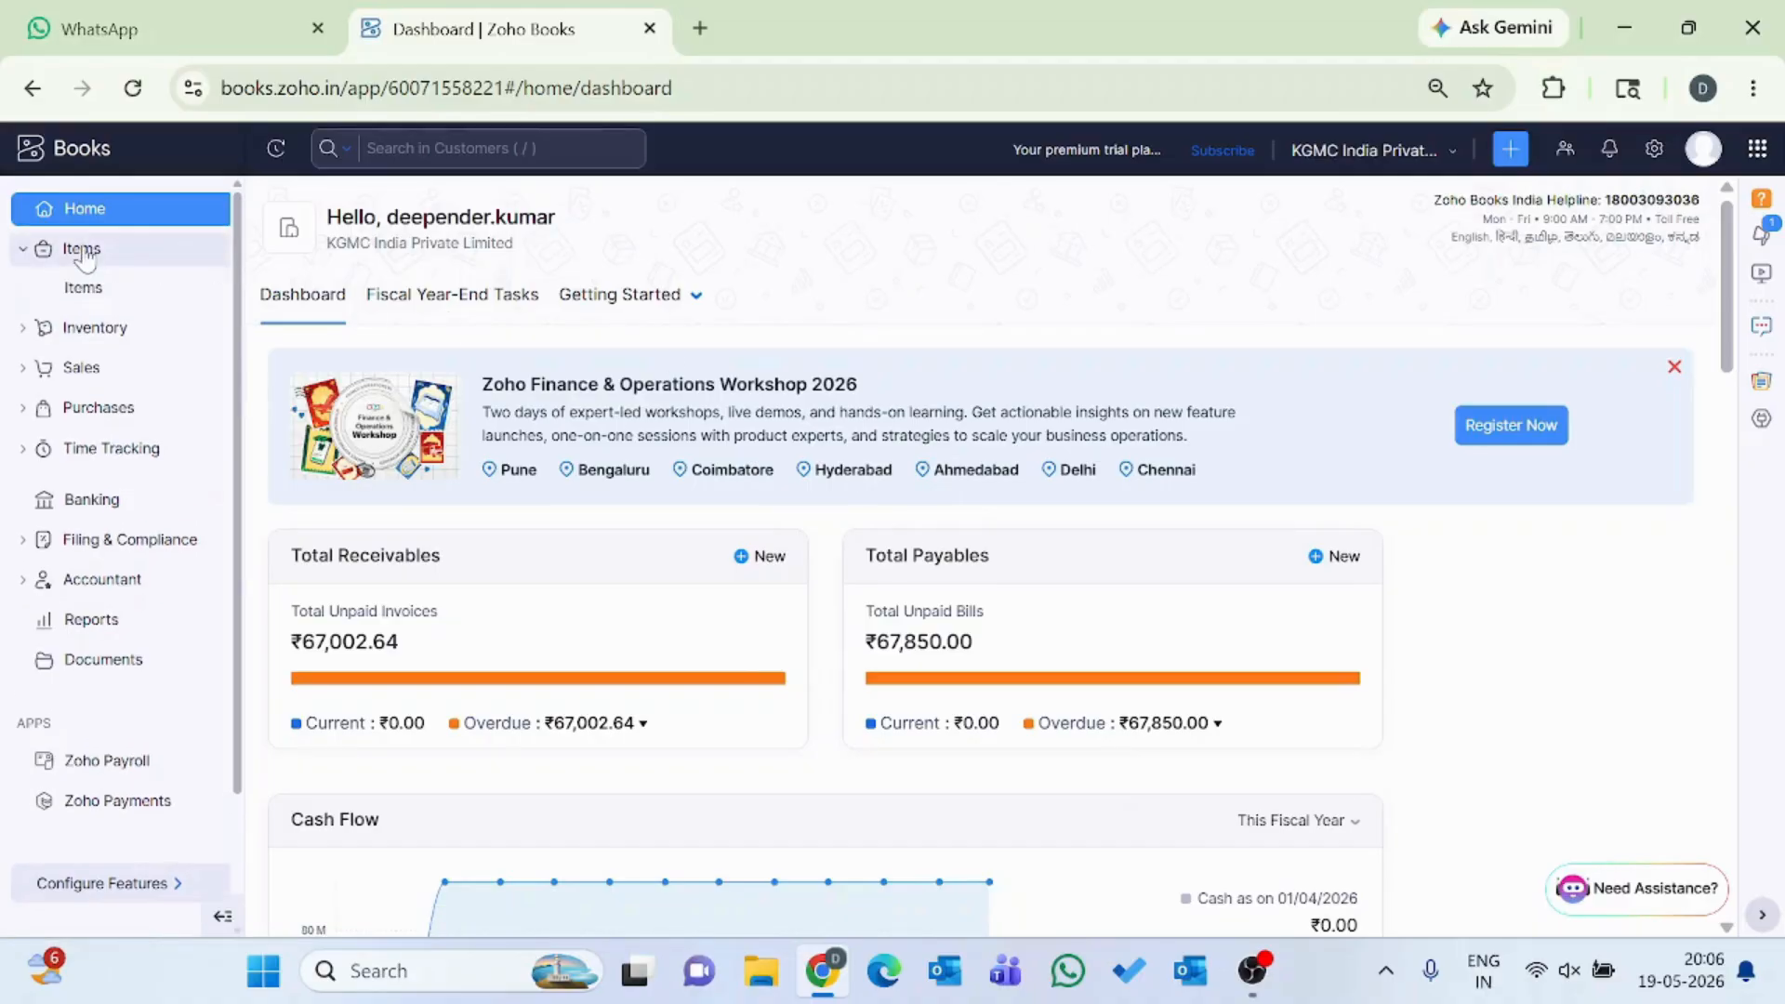
click(137, 305)
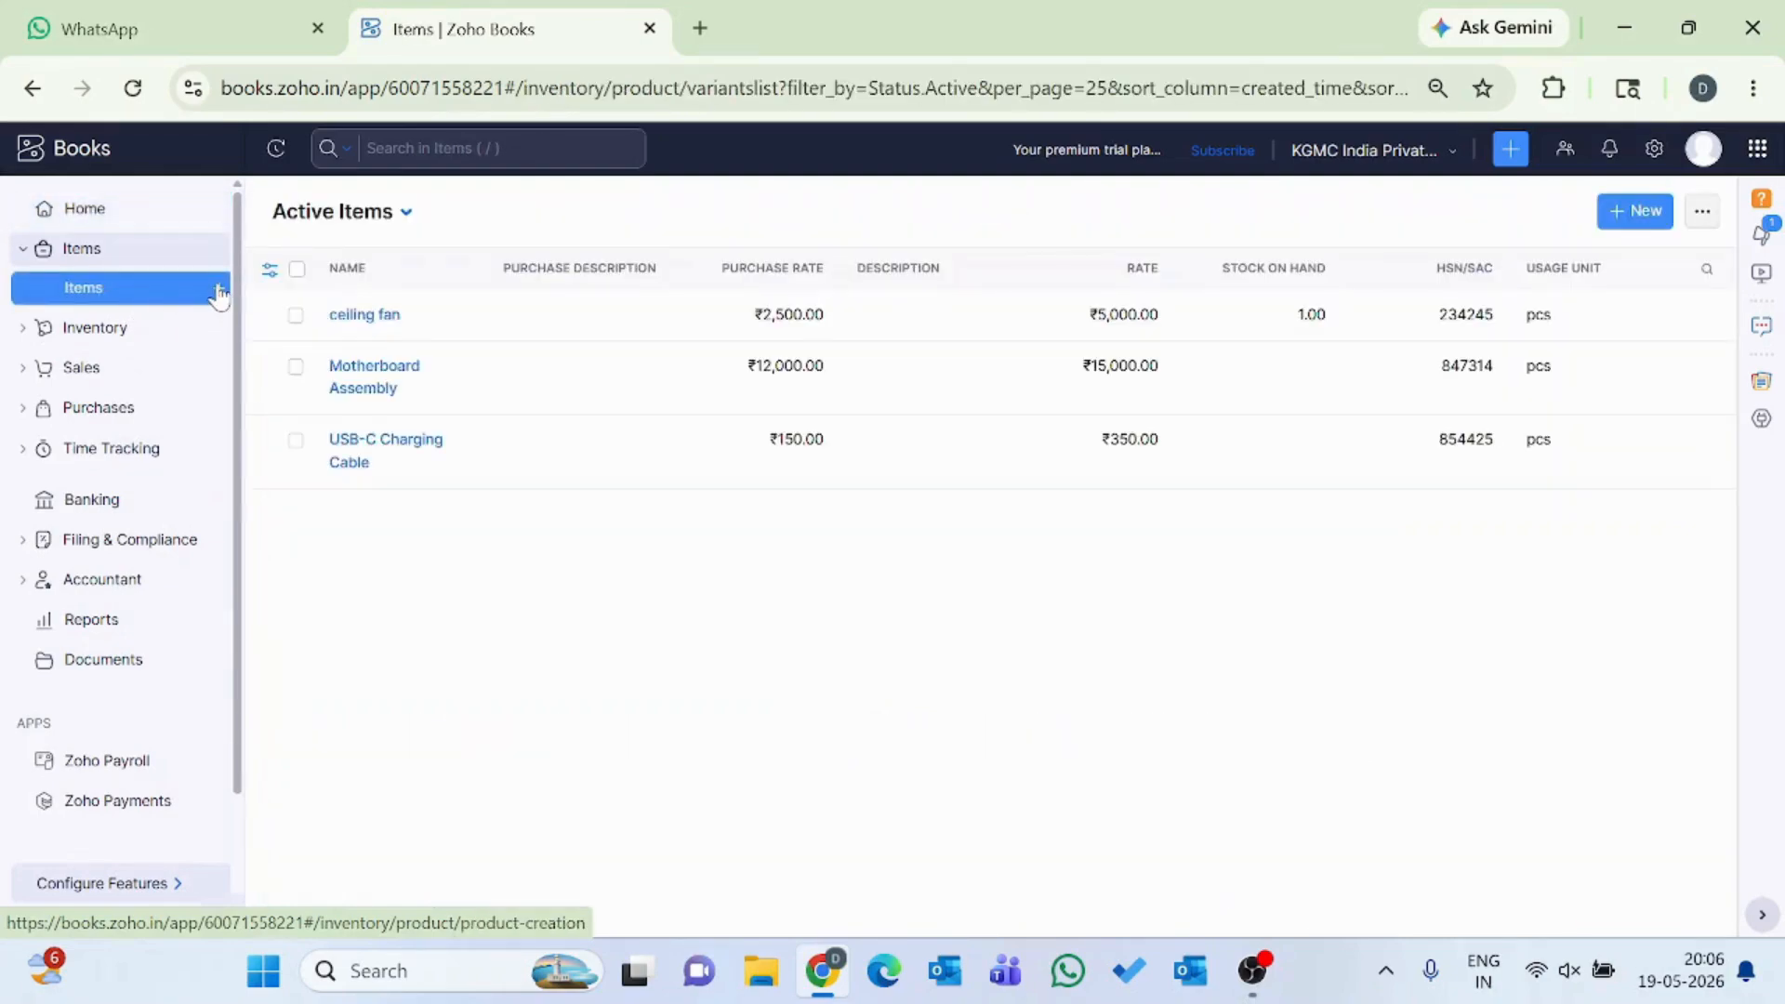
click(1643, 213)
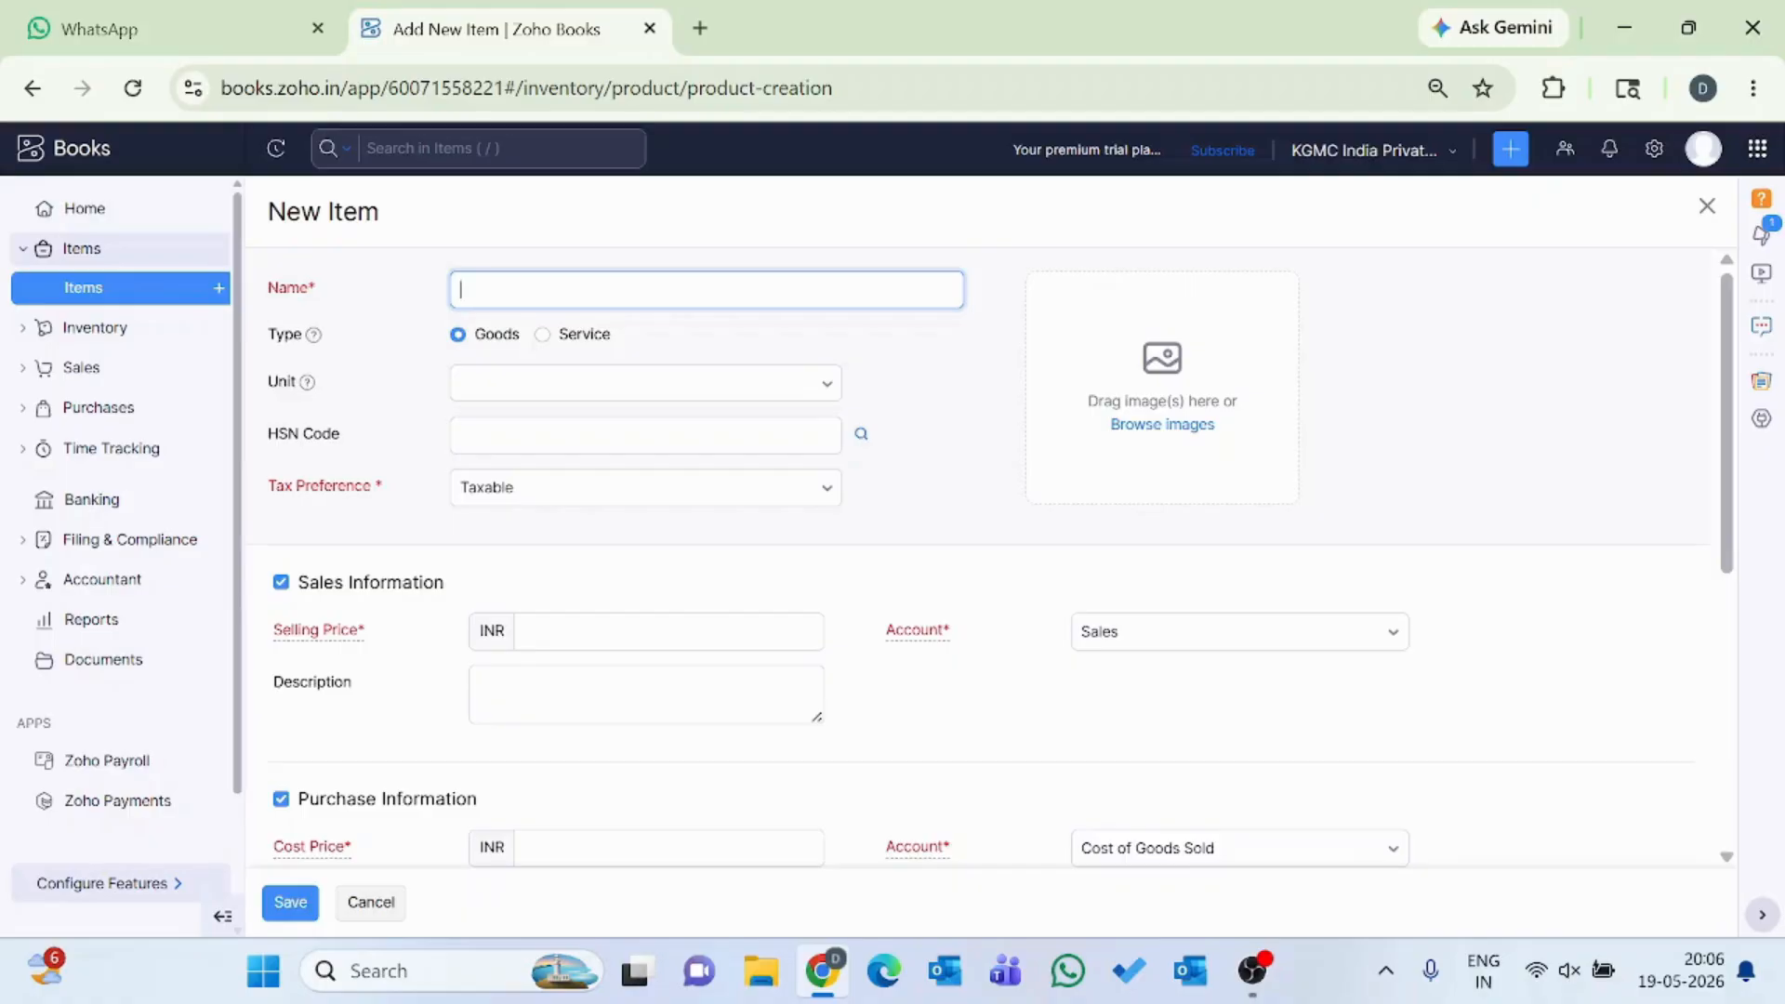
text(AC)
Set the item's unit to pcs (Pieces).
click(520, 403)
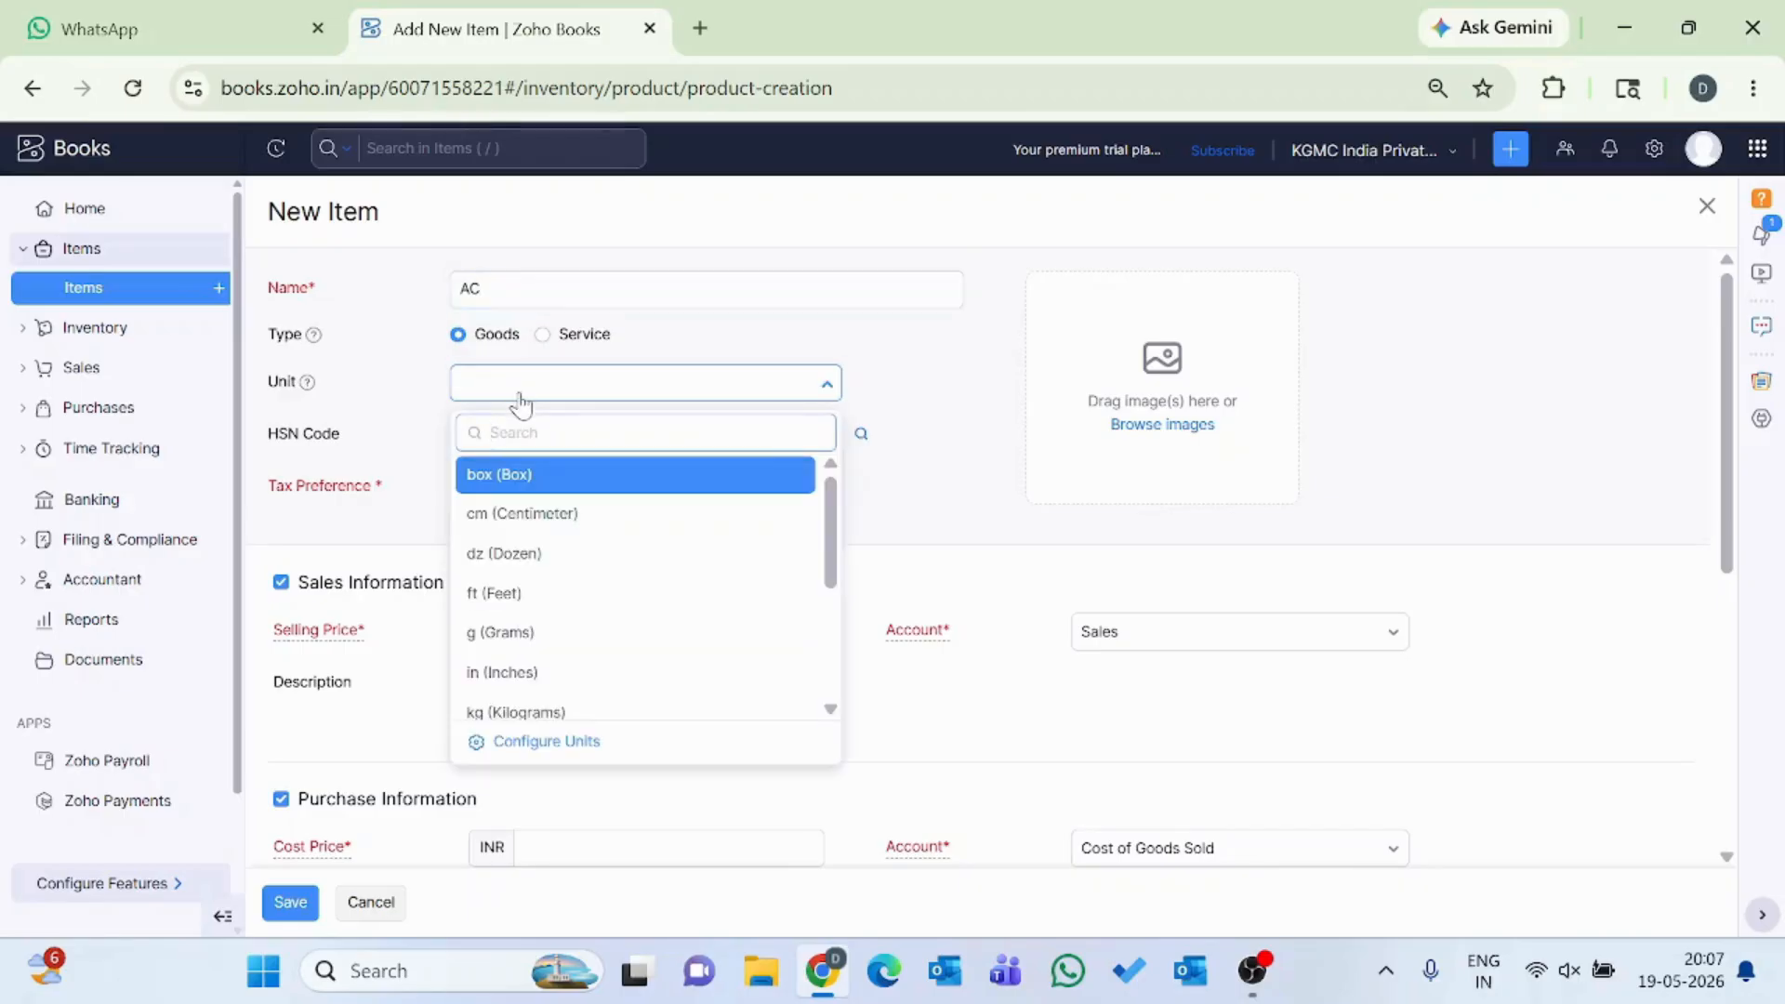
key(Down)
key(Down)
key(Down)
key(Down)
key(Down)
key(Down)
key(Down)
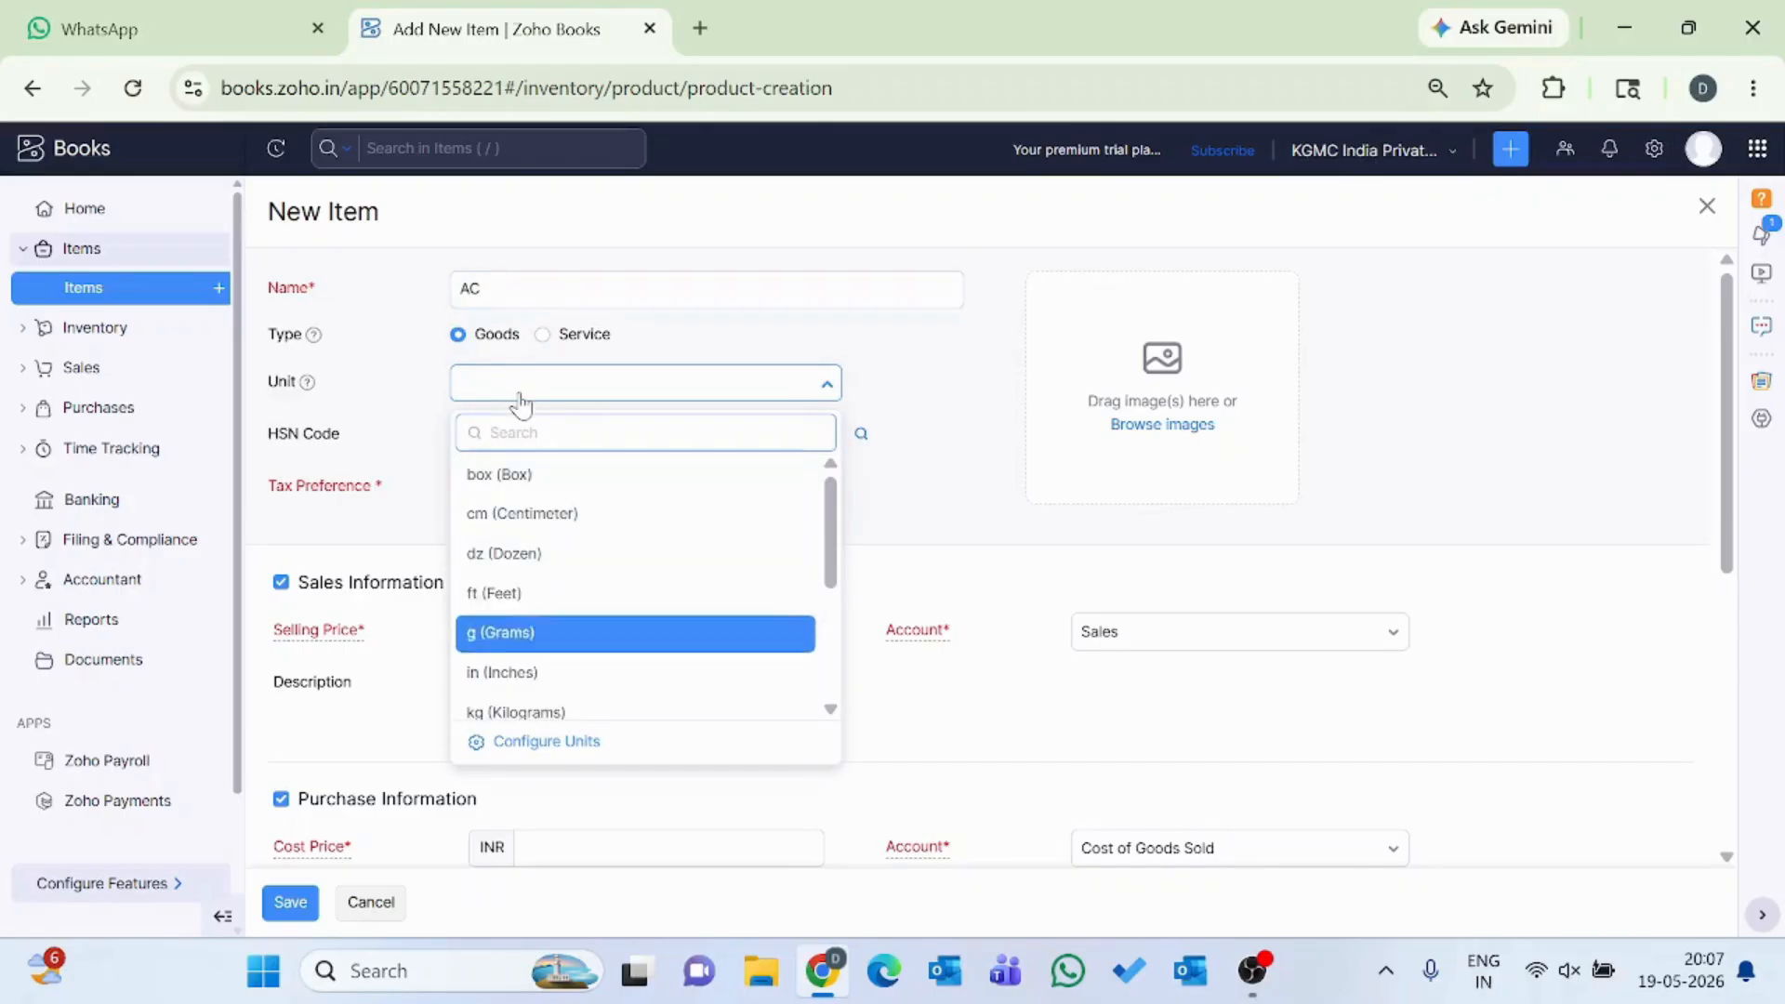
key(Down)
key(Down)
key(Down)
key(Down)
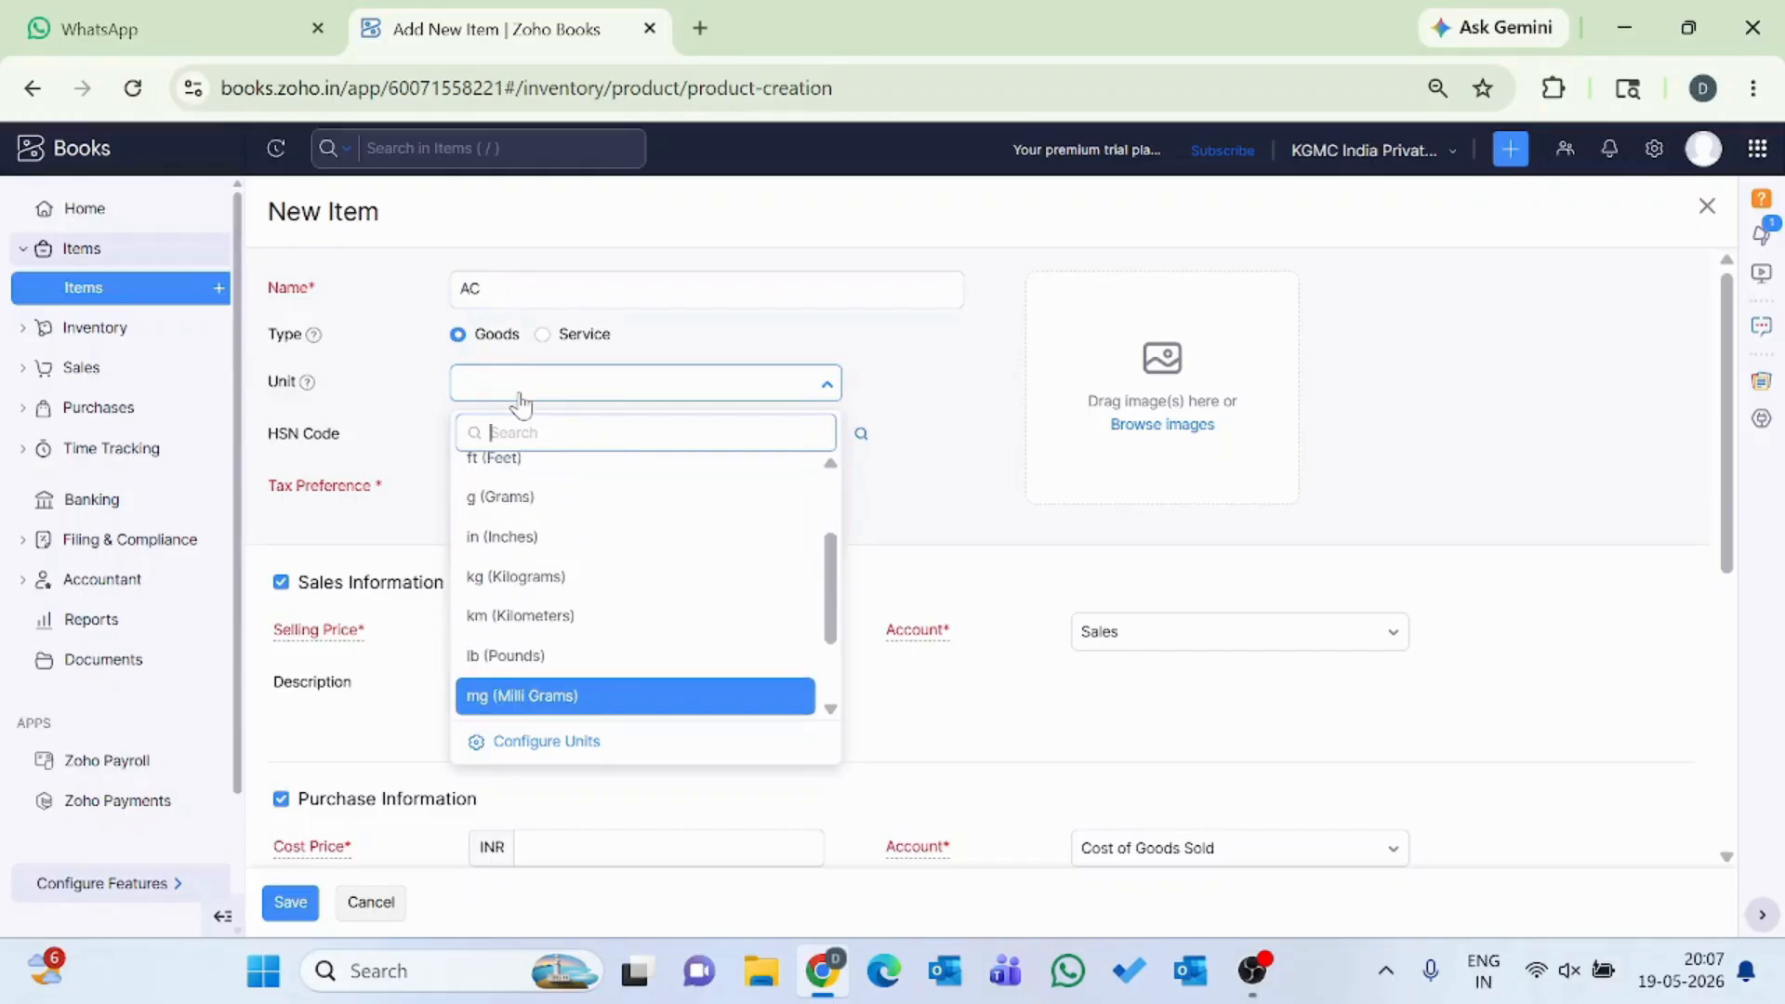
key(Down)
key(Down)
key(Up)
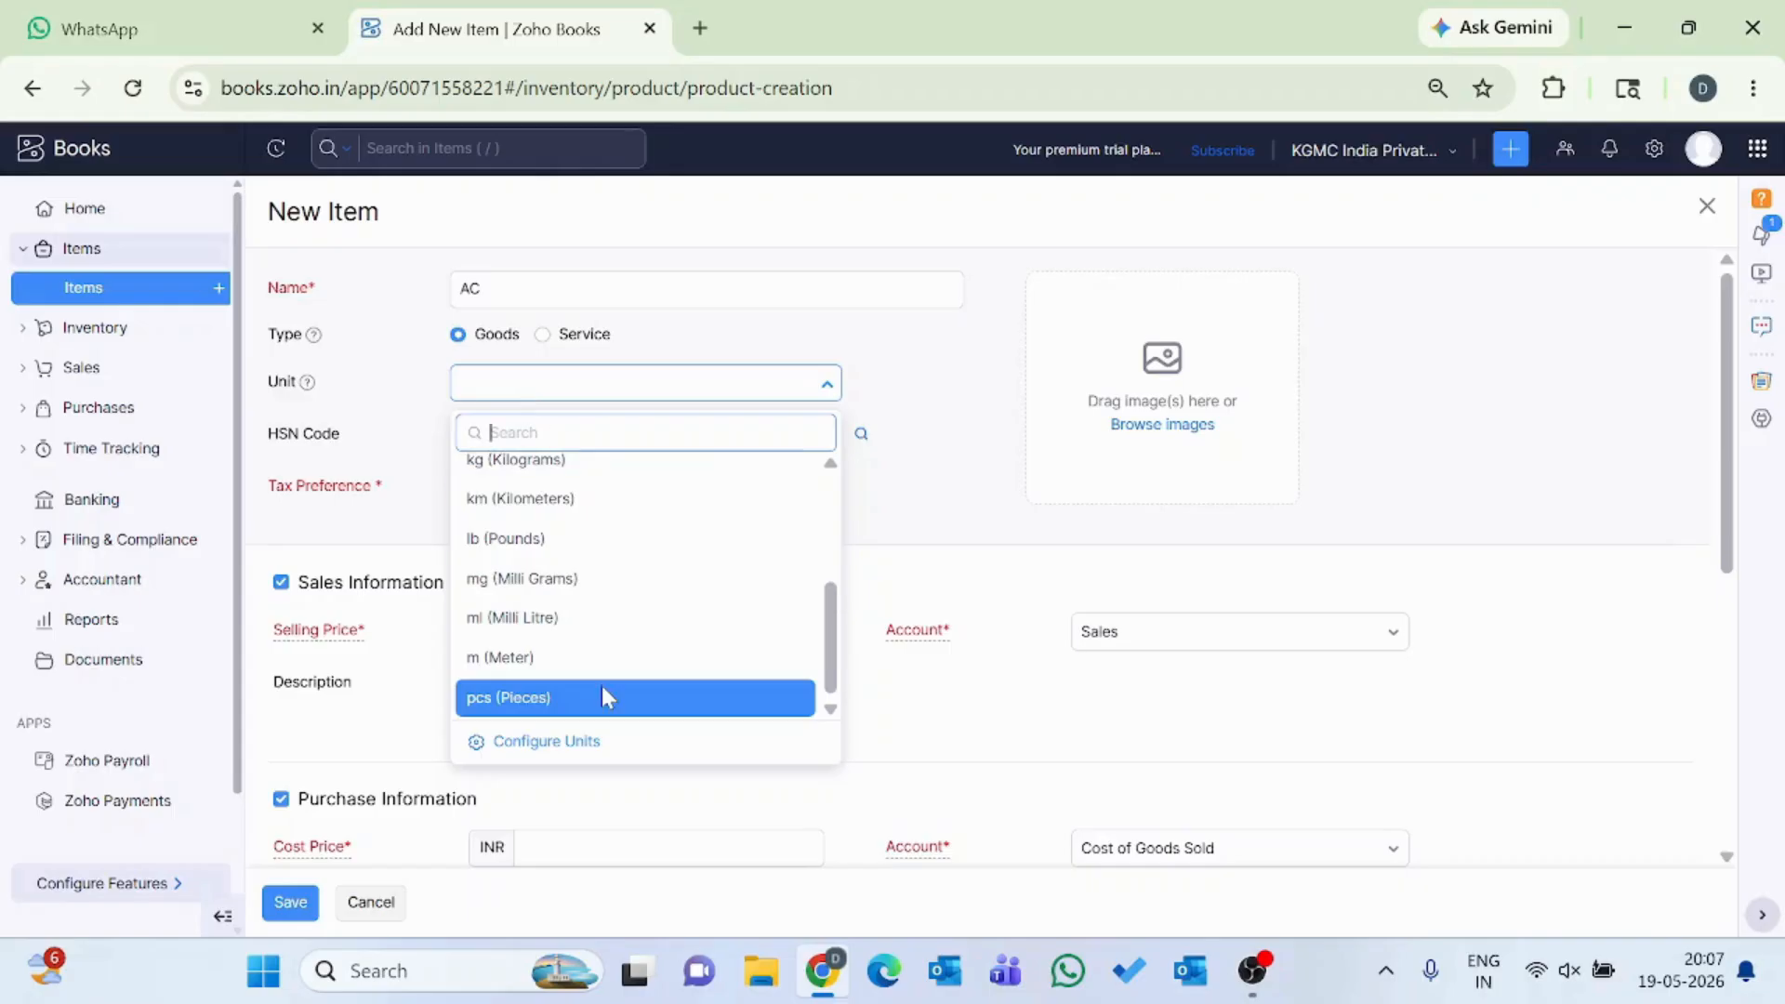
click(551, 705)
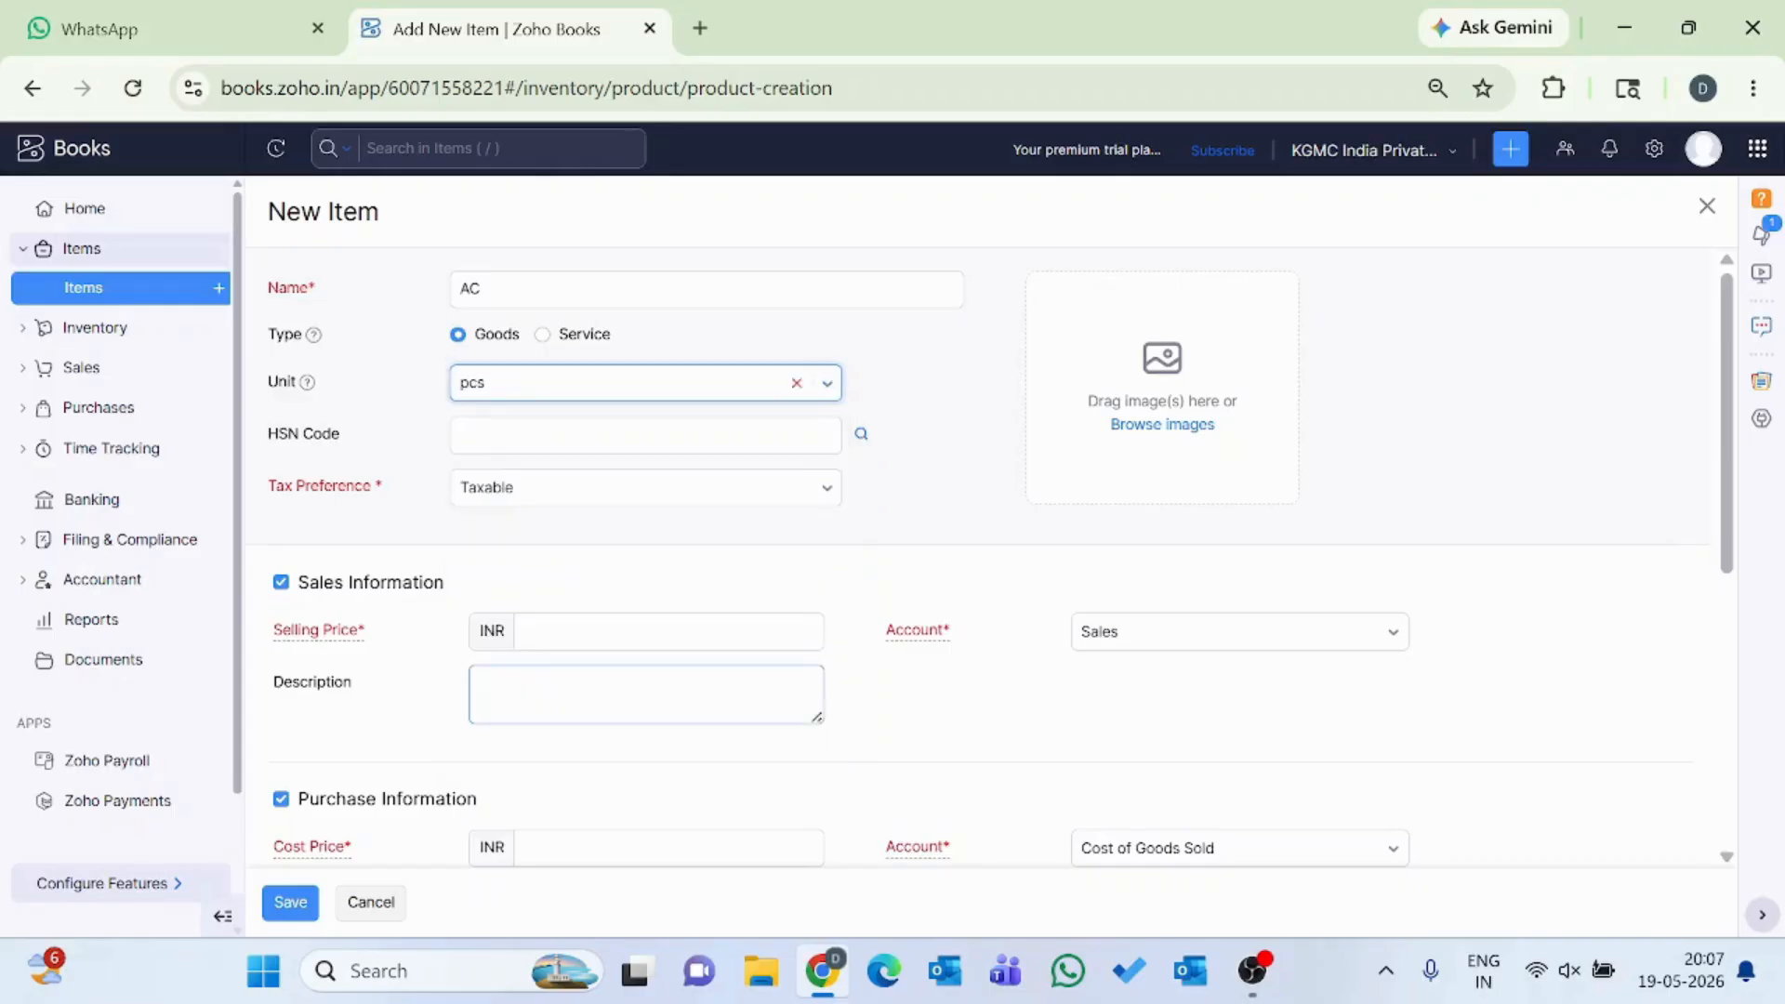
Enter HSN code 993253 for the item and choose Taxable as its tax preference.
click(585, 435)
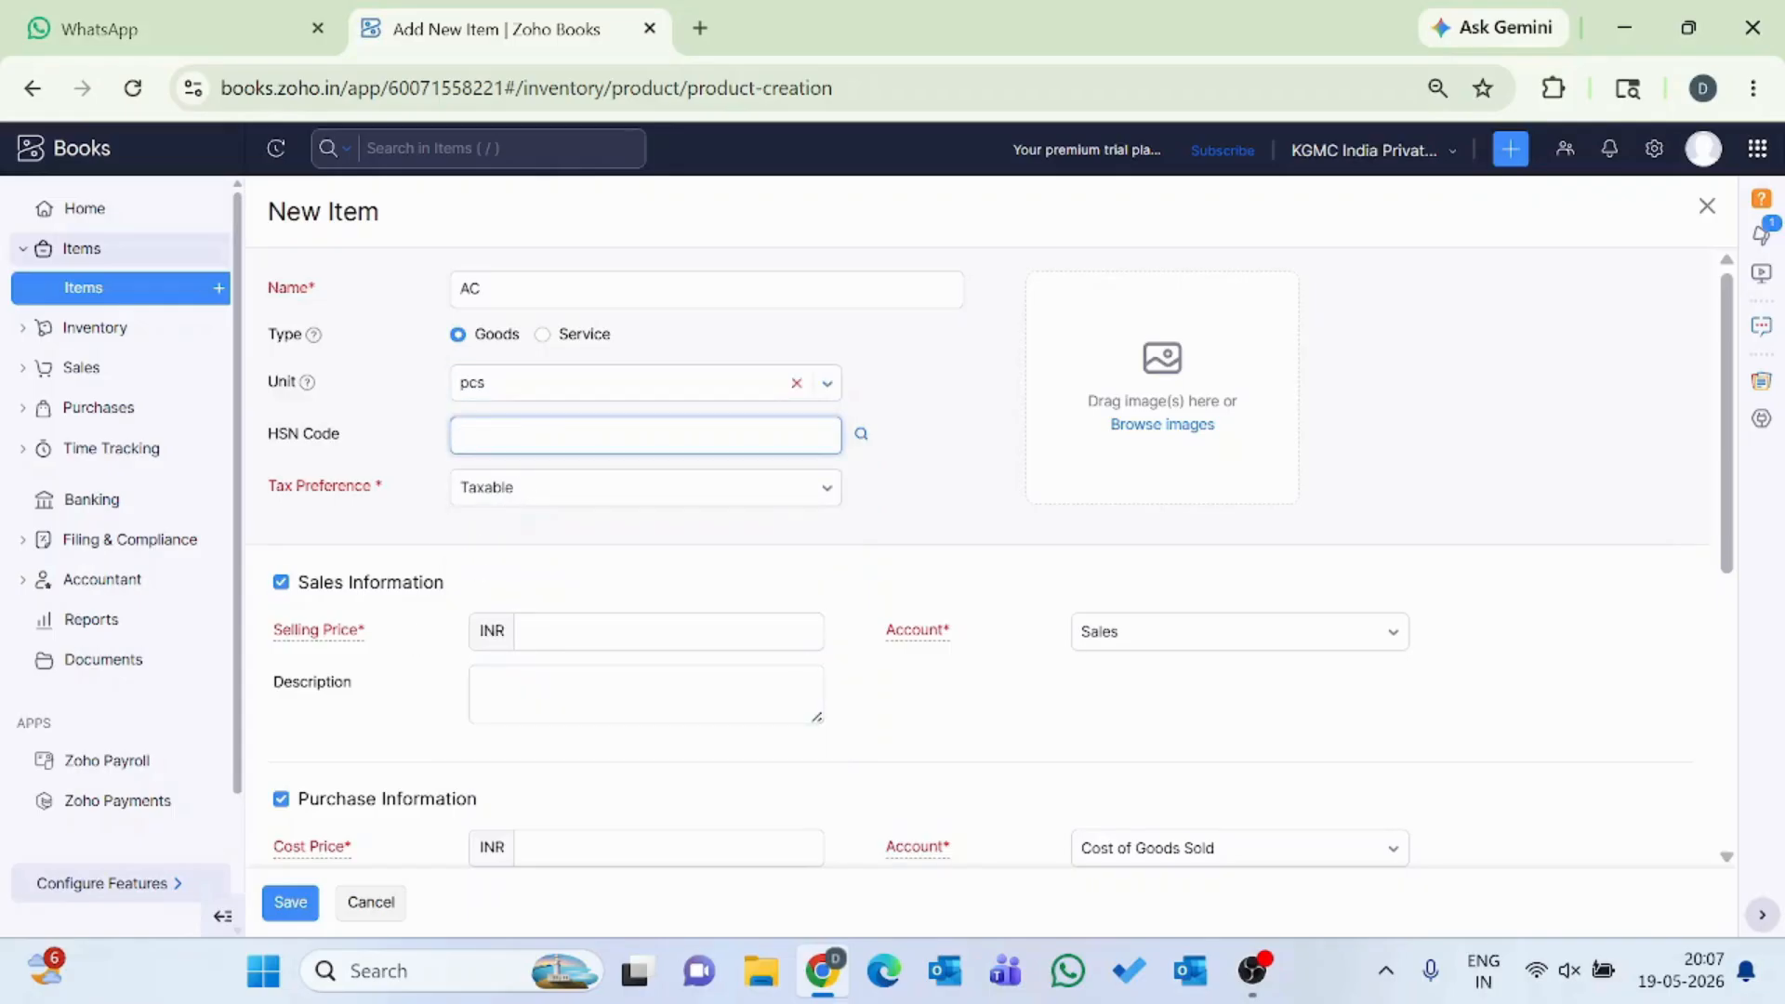
text(993253)
click(493, 490)
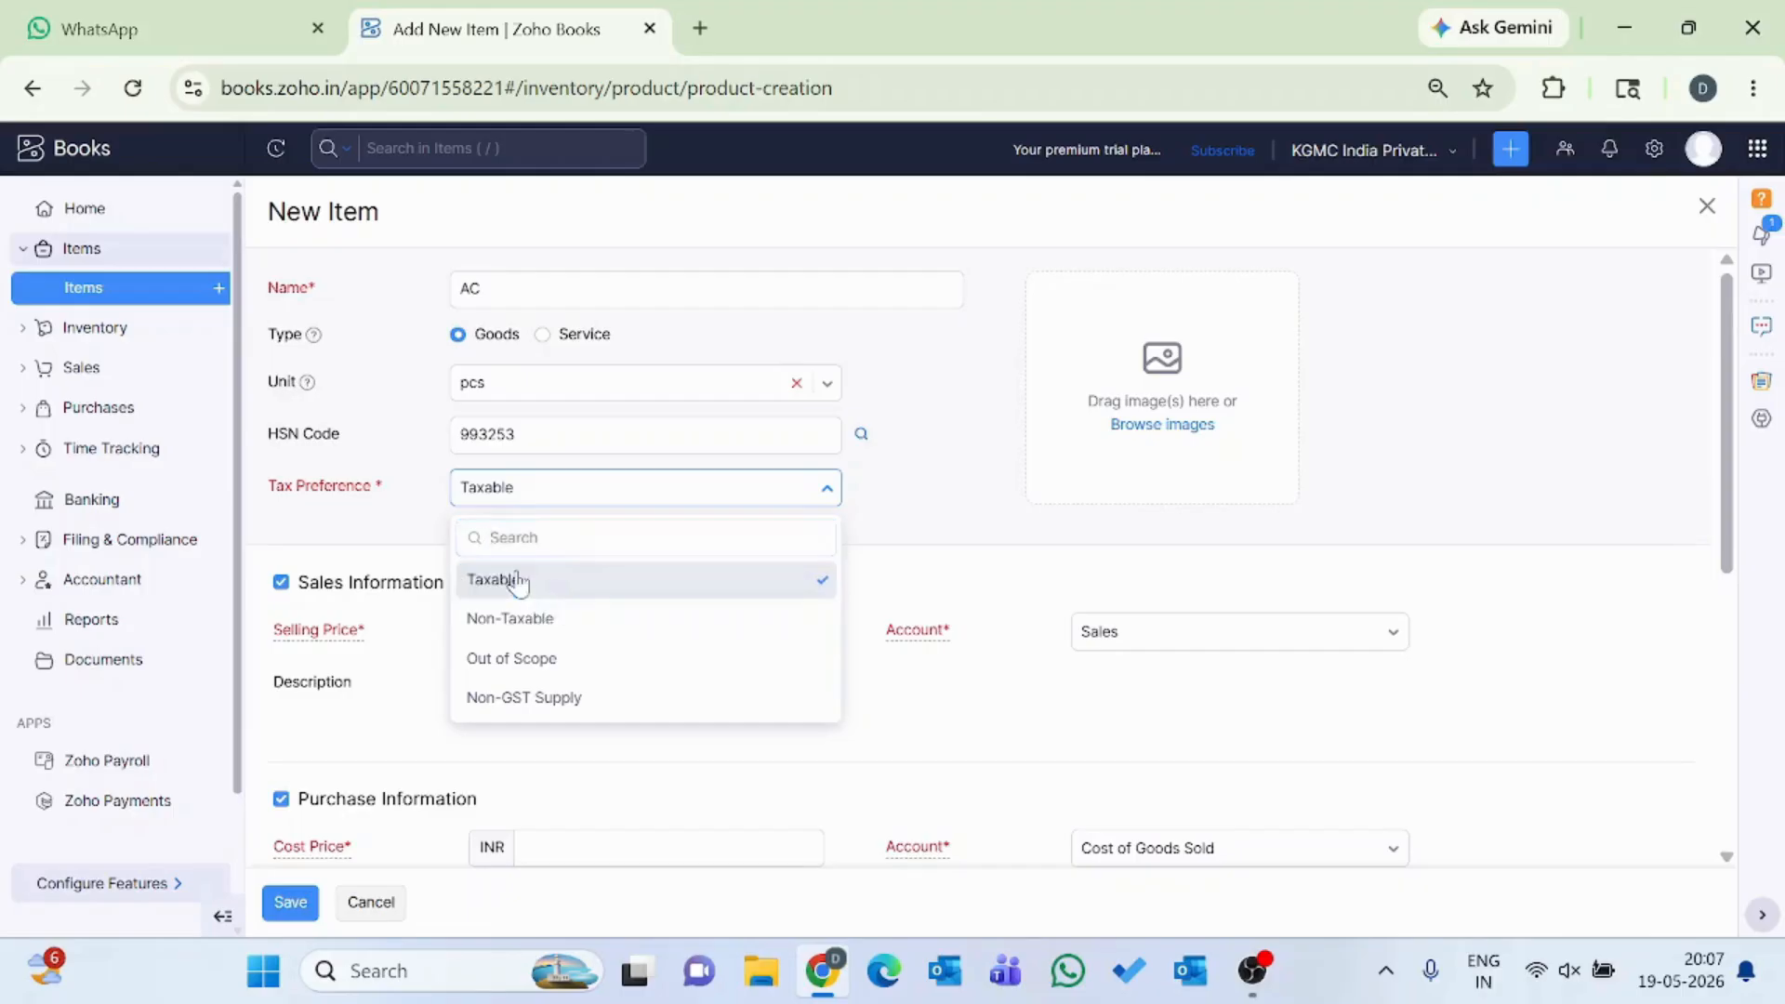
click(469, 581)
Set the item's selling price to INR 35000 in the sales information.
scroll(477, 590, down, 1)
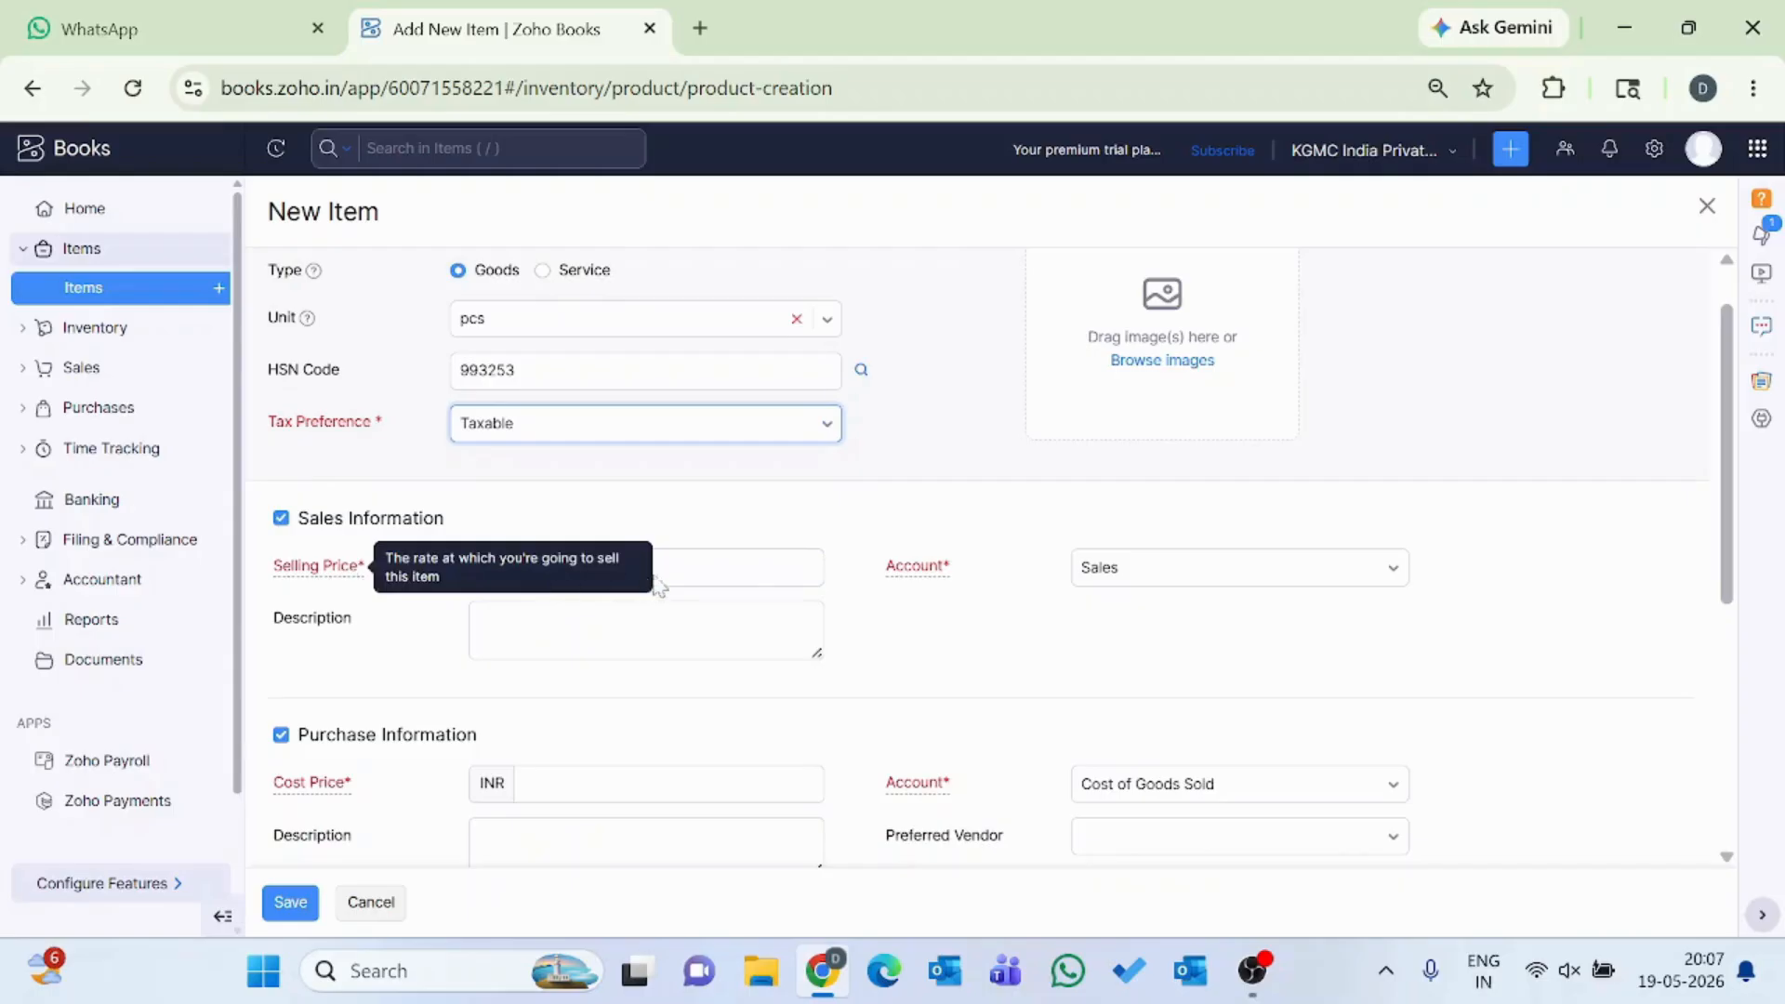
click(548, 571)
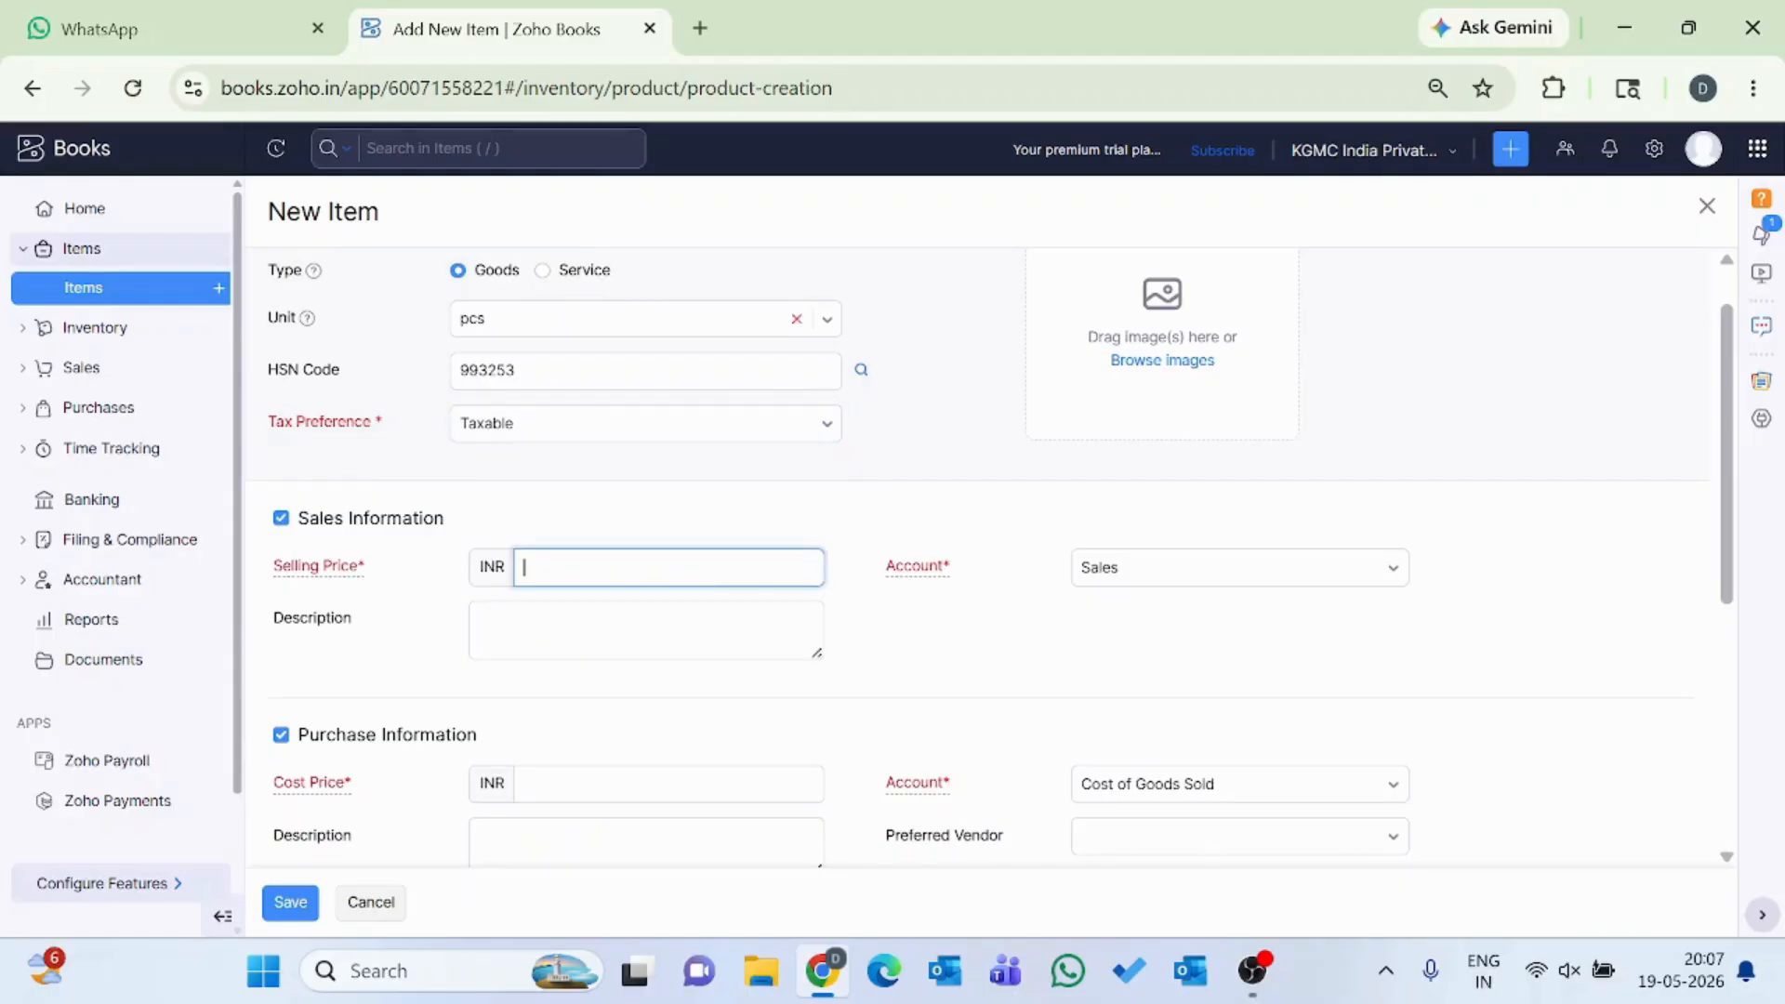
text(35000)
click(1191, 659)
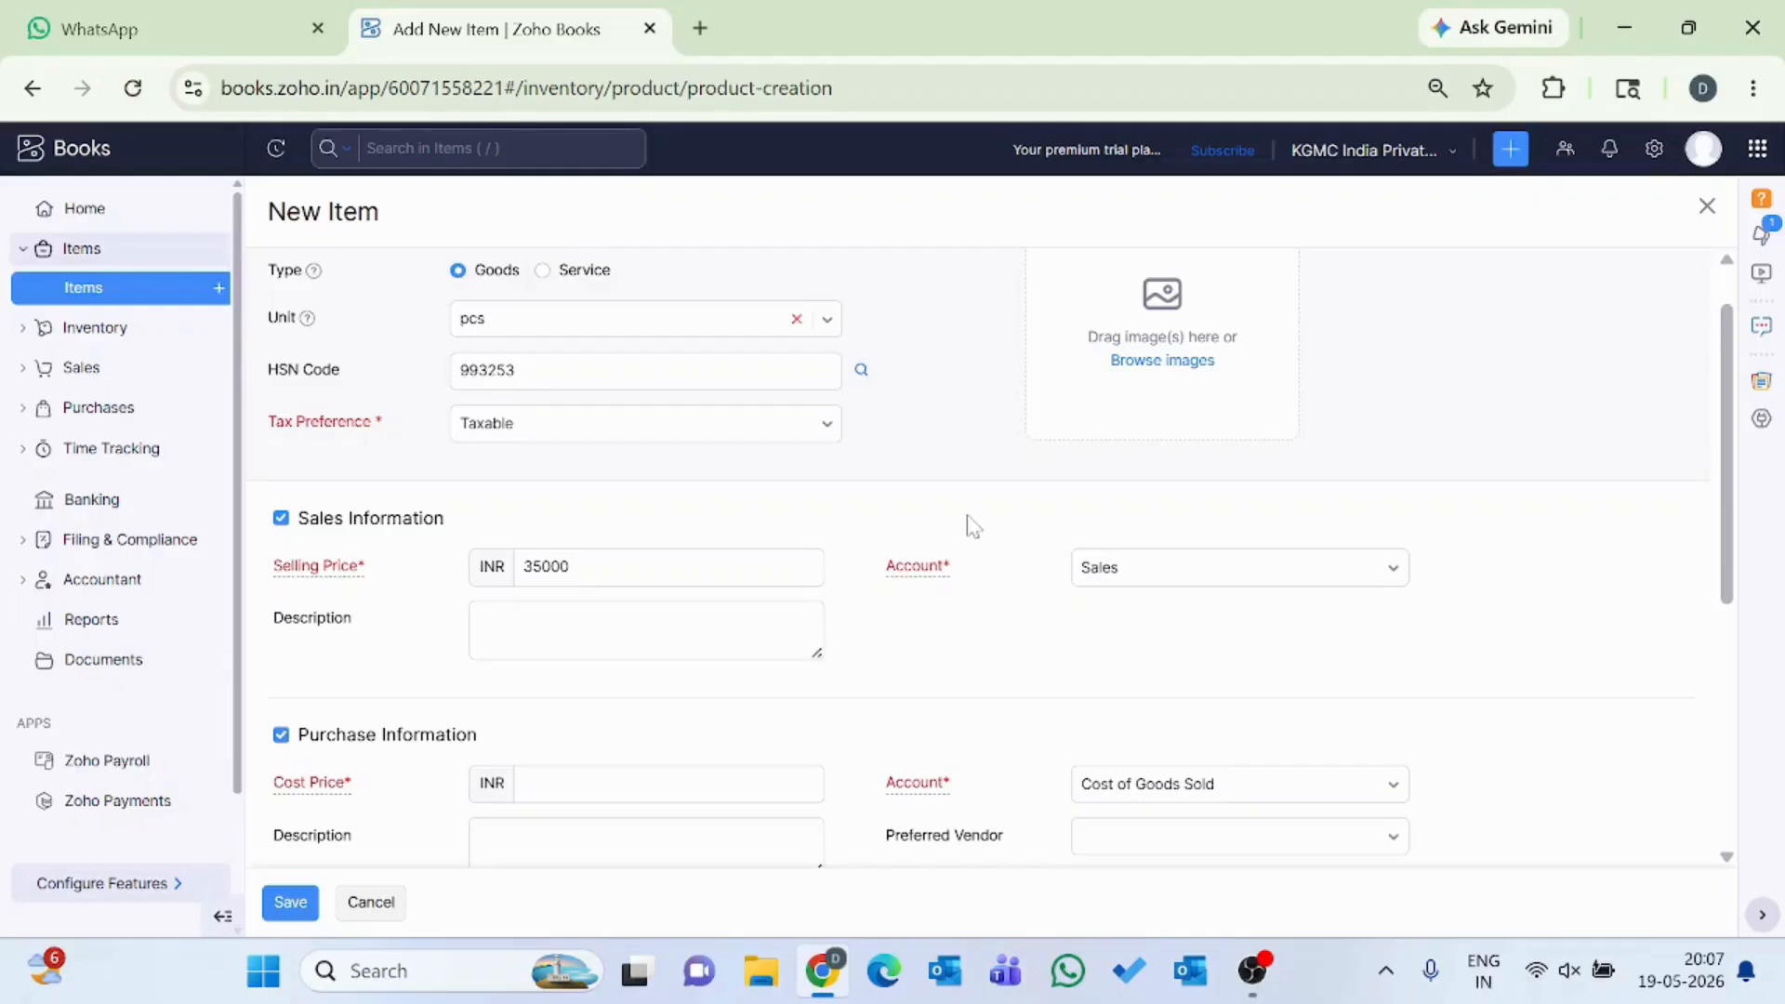
Set the item's cost price to INR 20000 in the purchase information.
scroll(971, 526, up, 1)
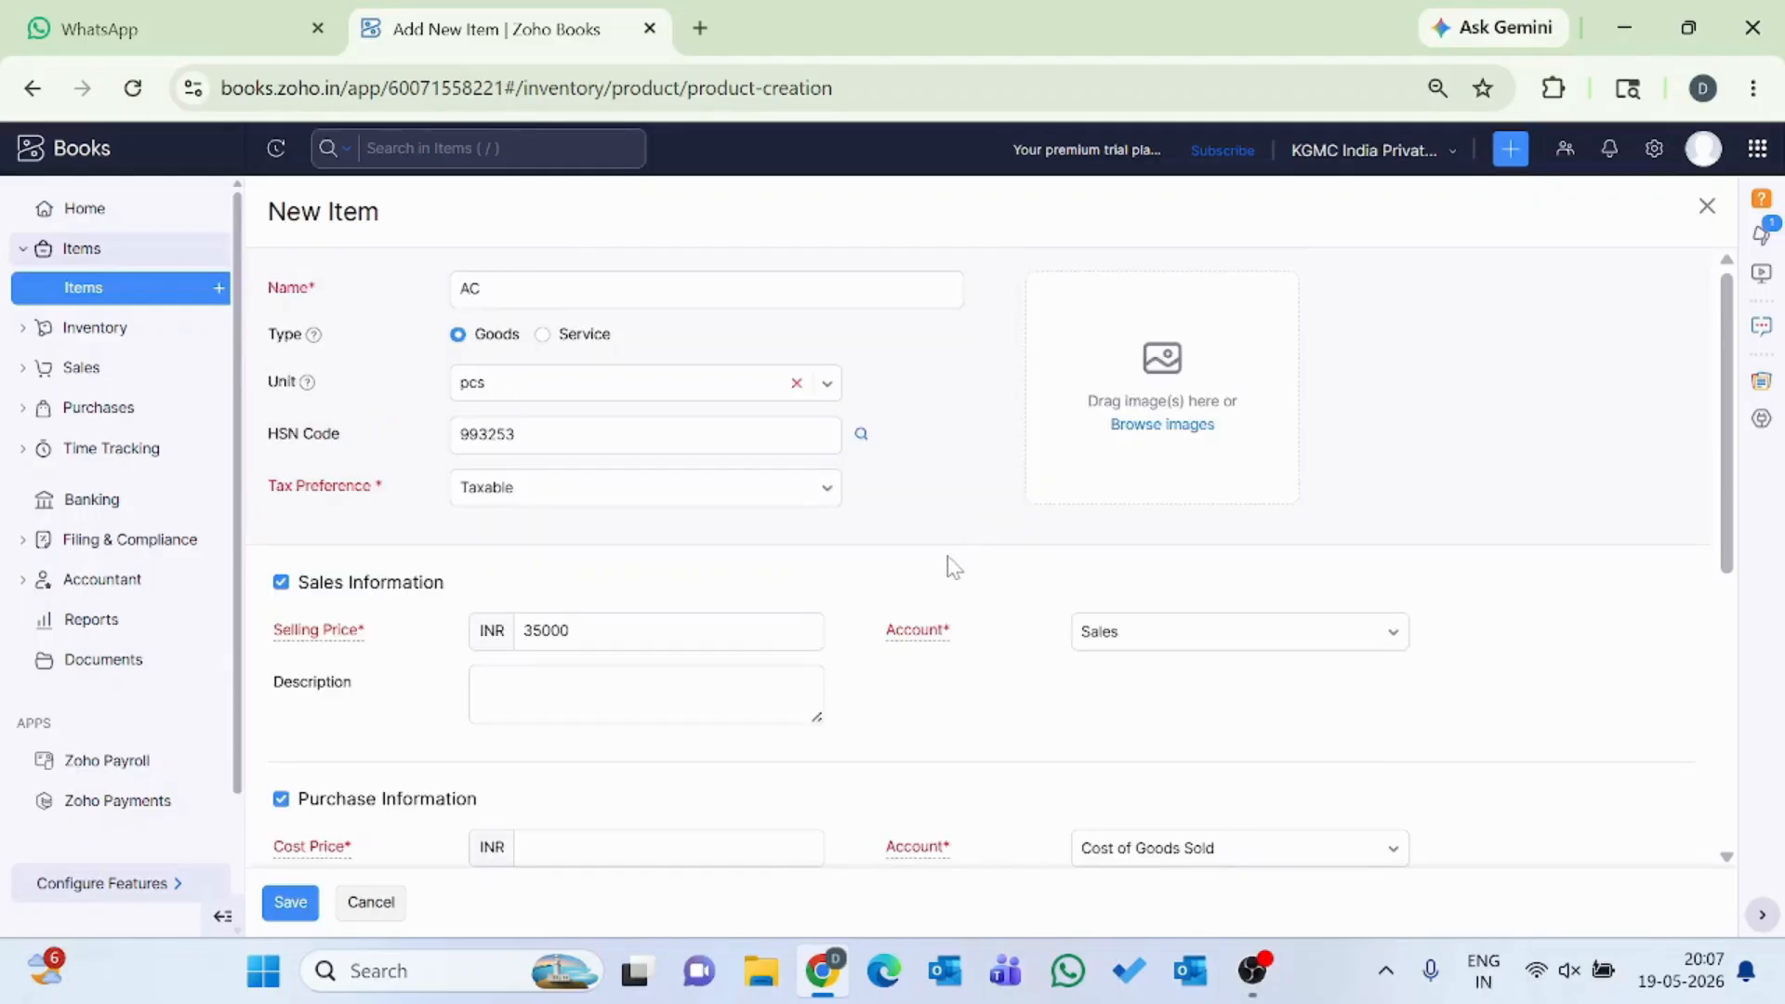
scroll(952, 562, down, 1)
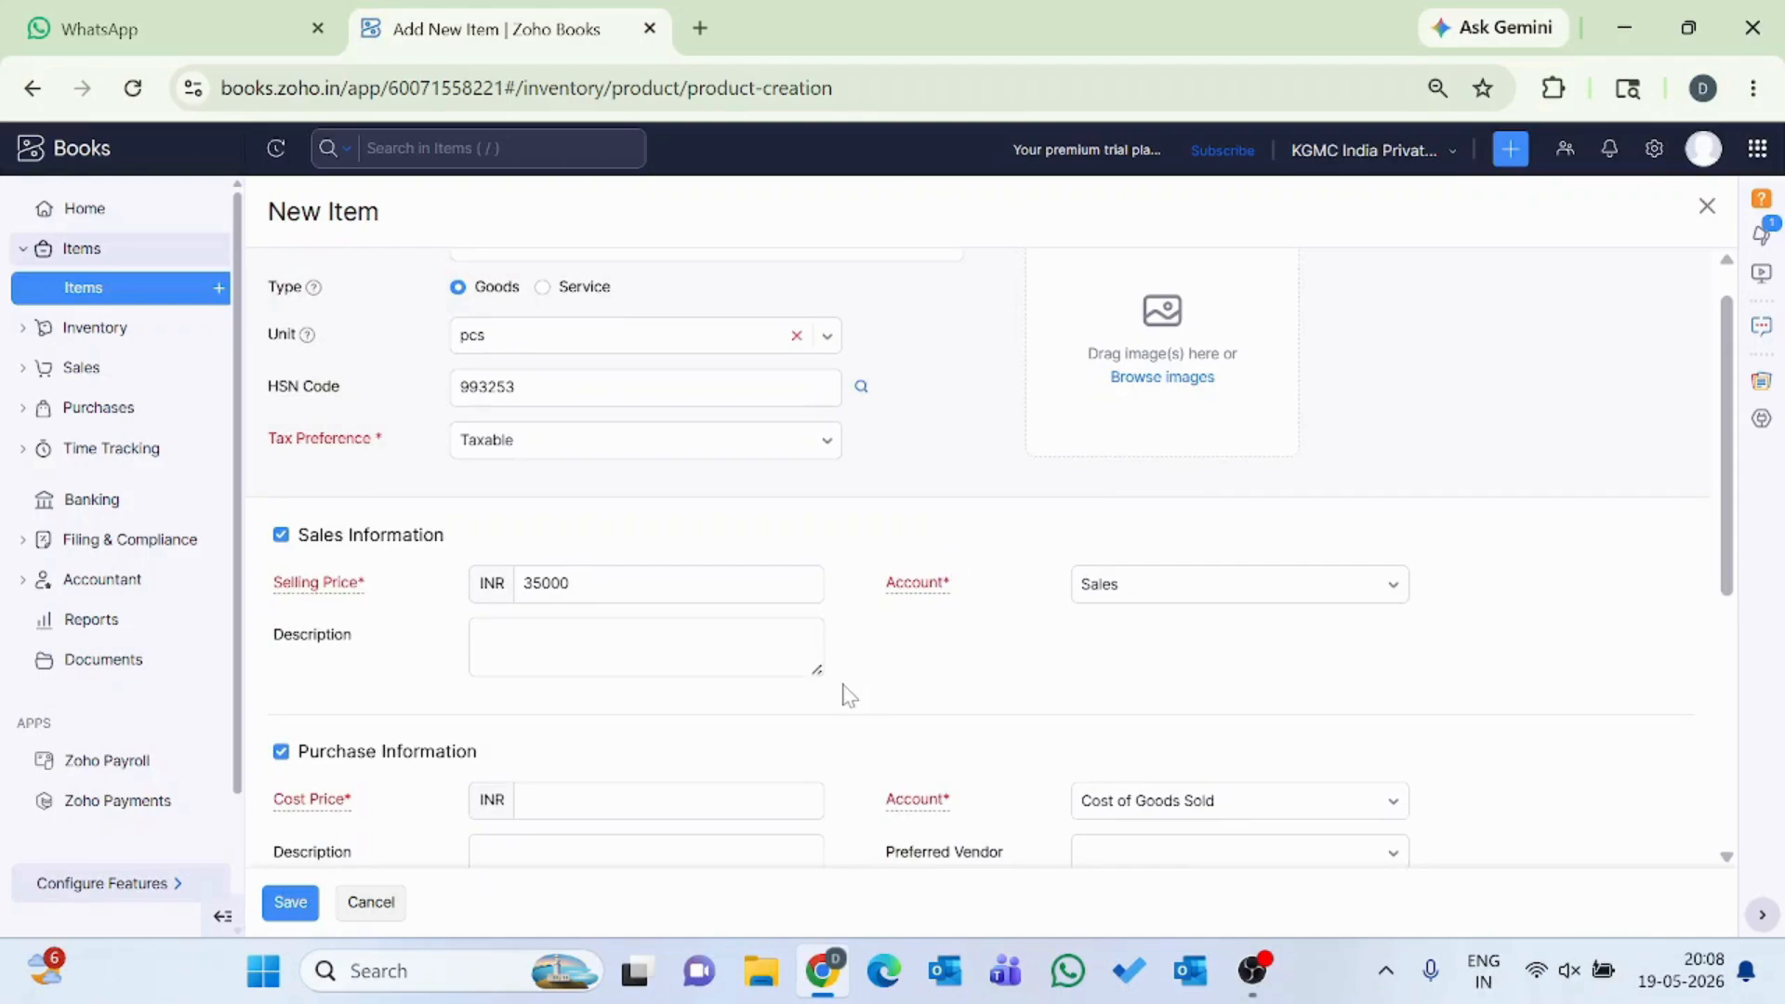
scroll(896, 709, down, 2)
click(650, 683)
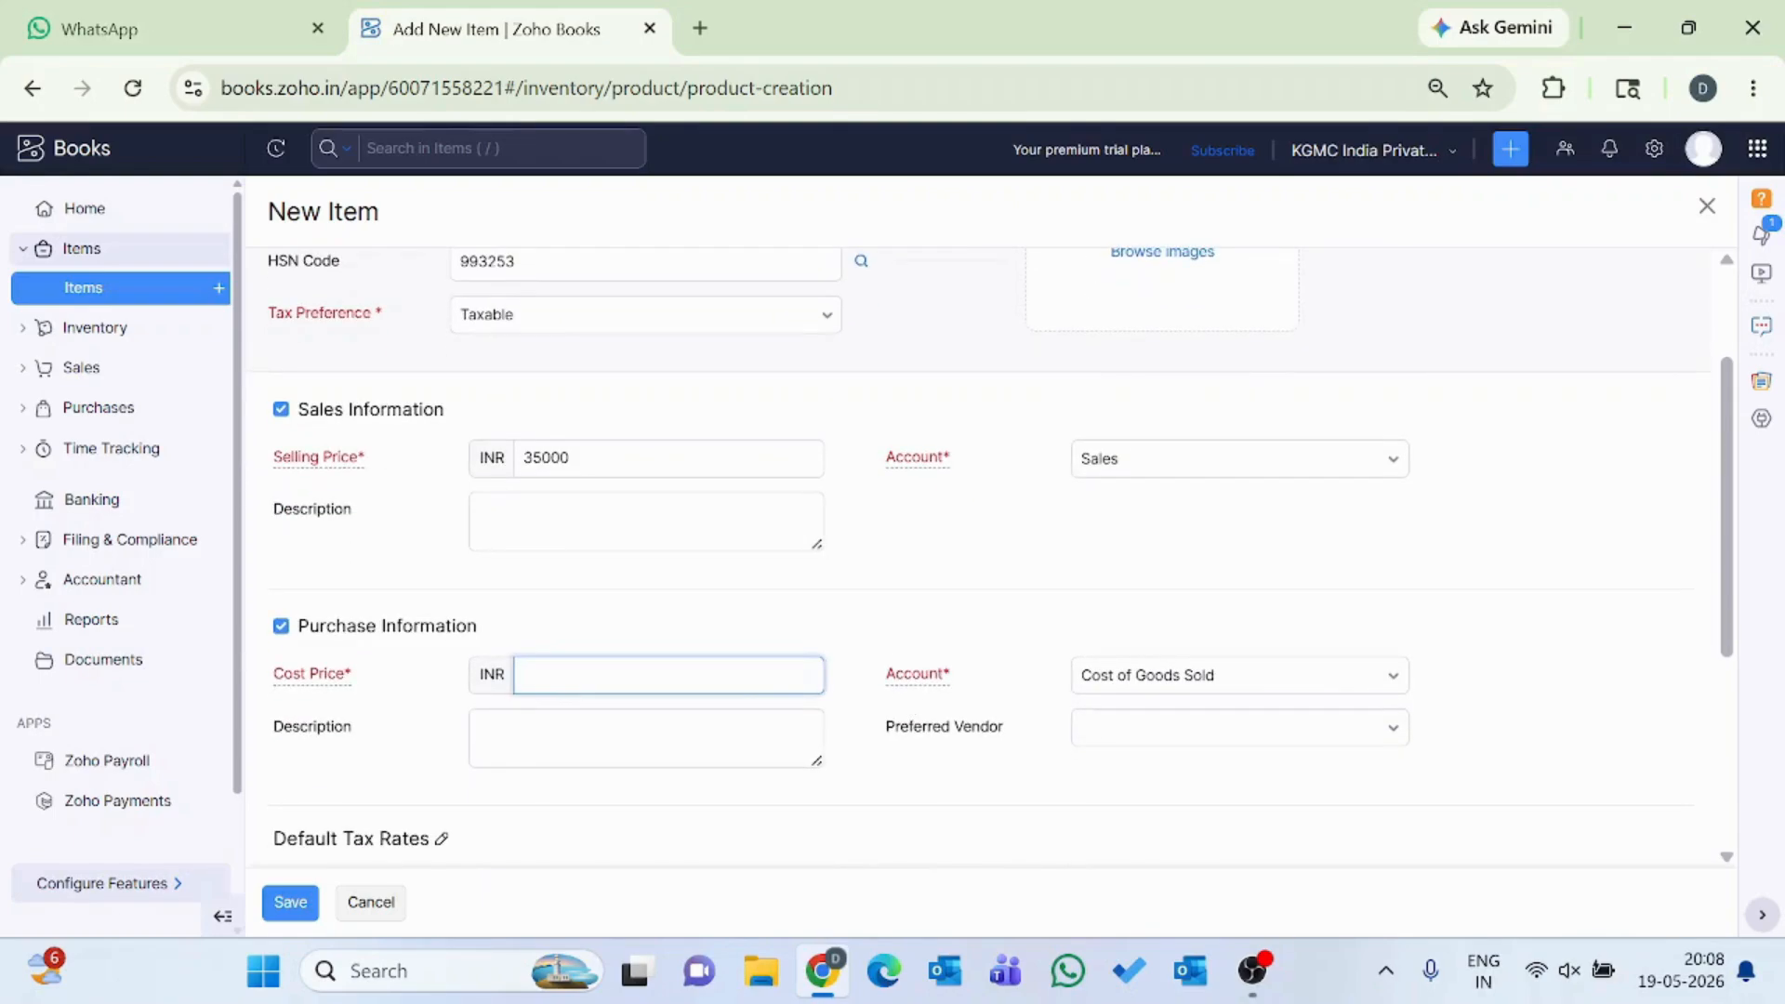
text(20000)
click(995, 616)
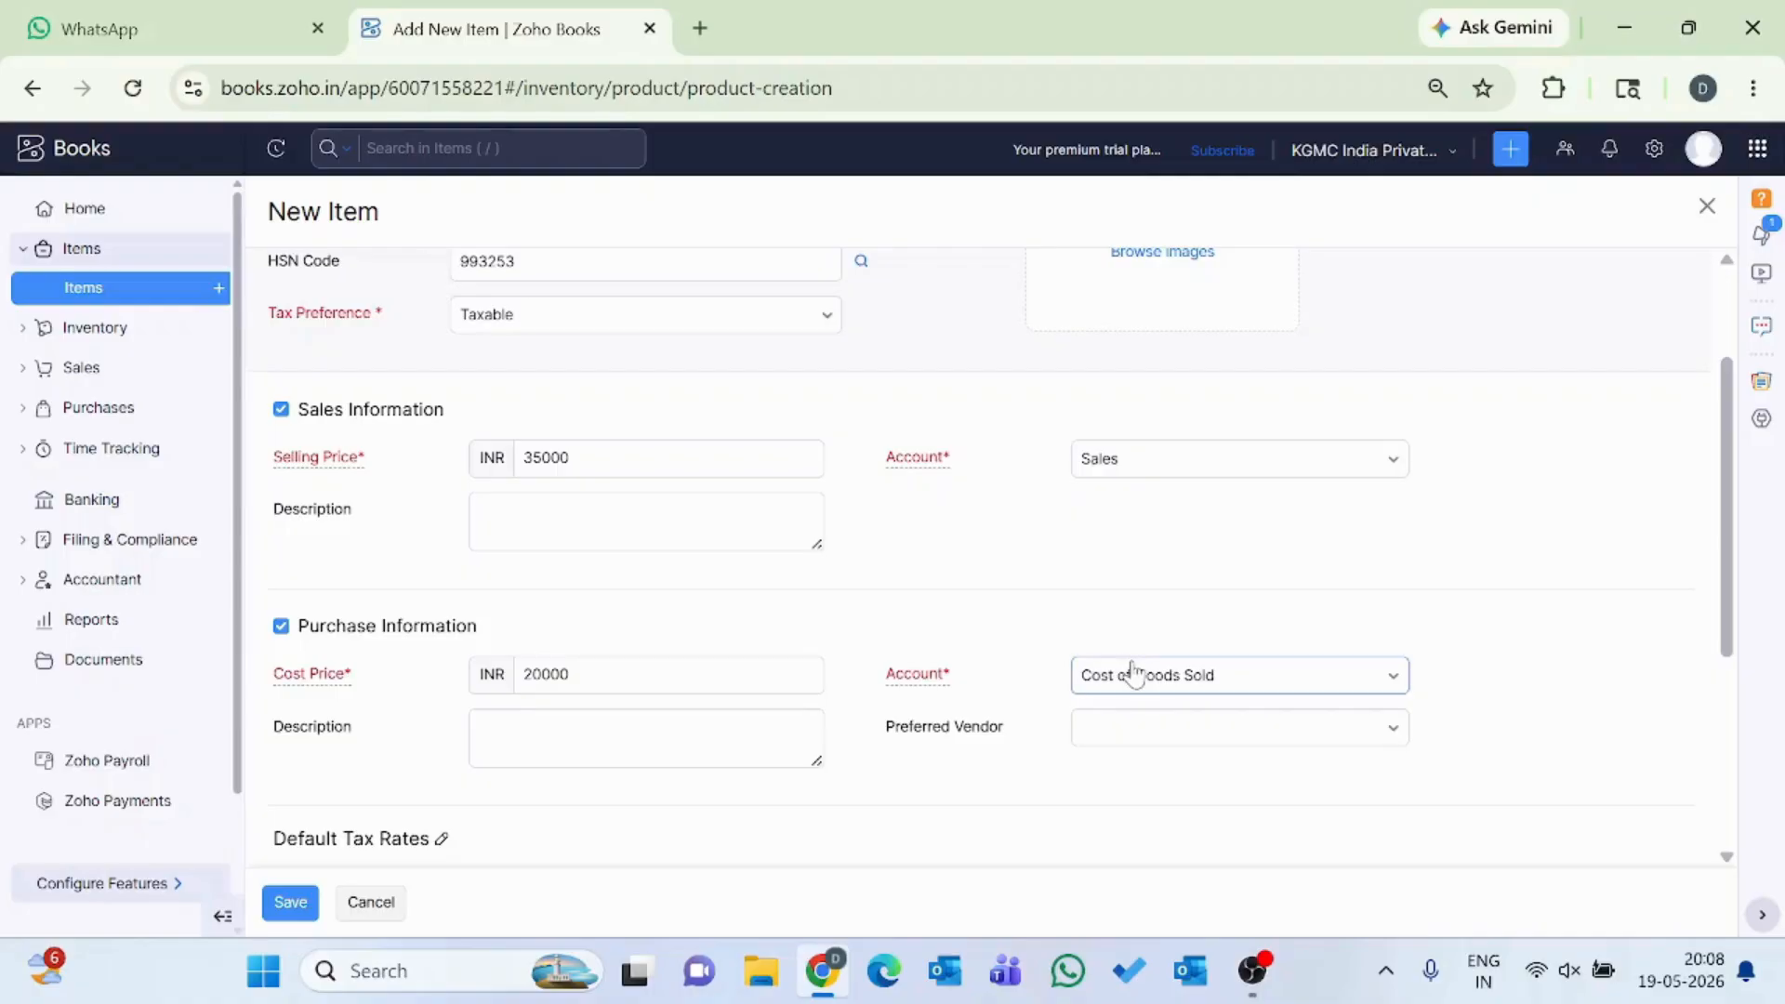
Choose Cost of Goods Sold as the purchase account for the item.
scroll(1022, 653, down, 2)
scroll(1018, 650, down, 1)
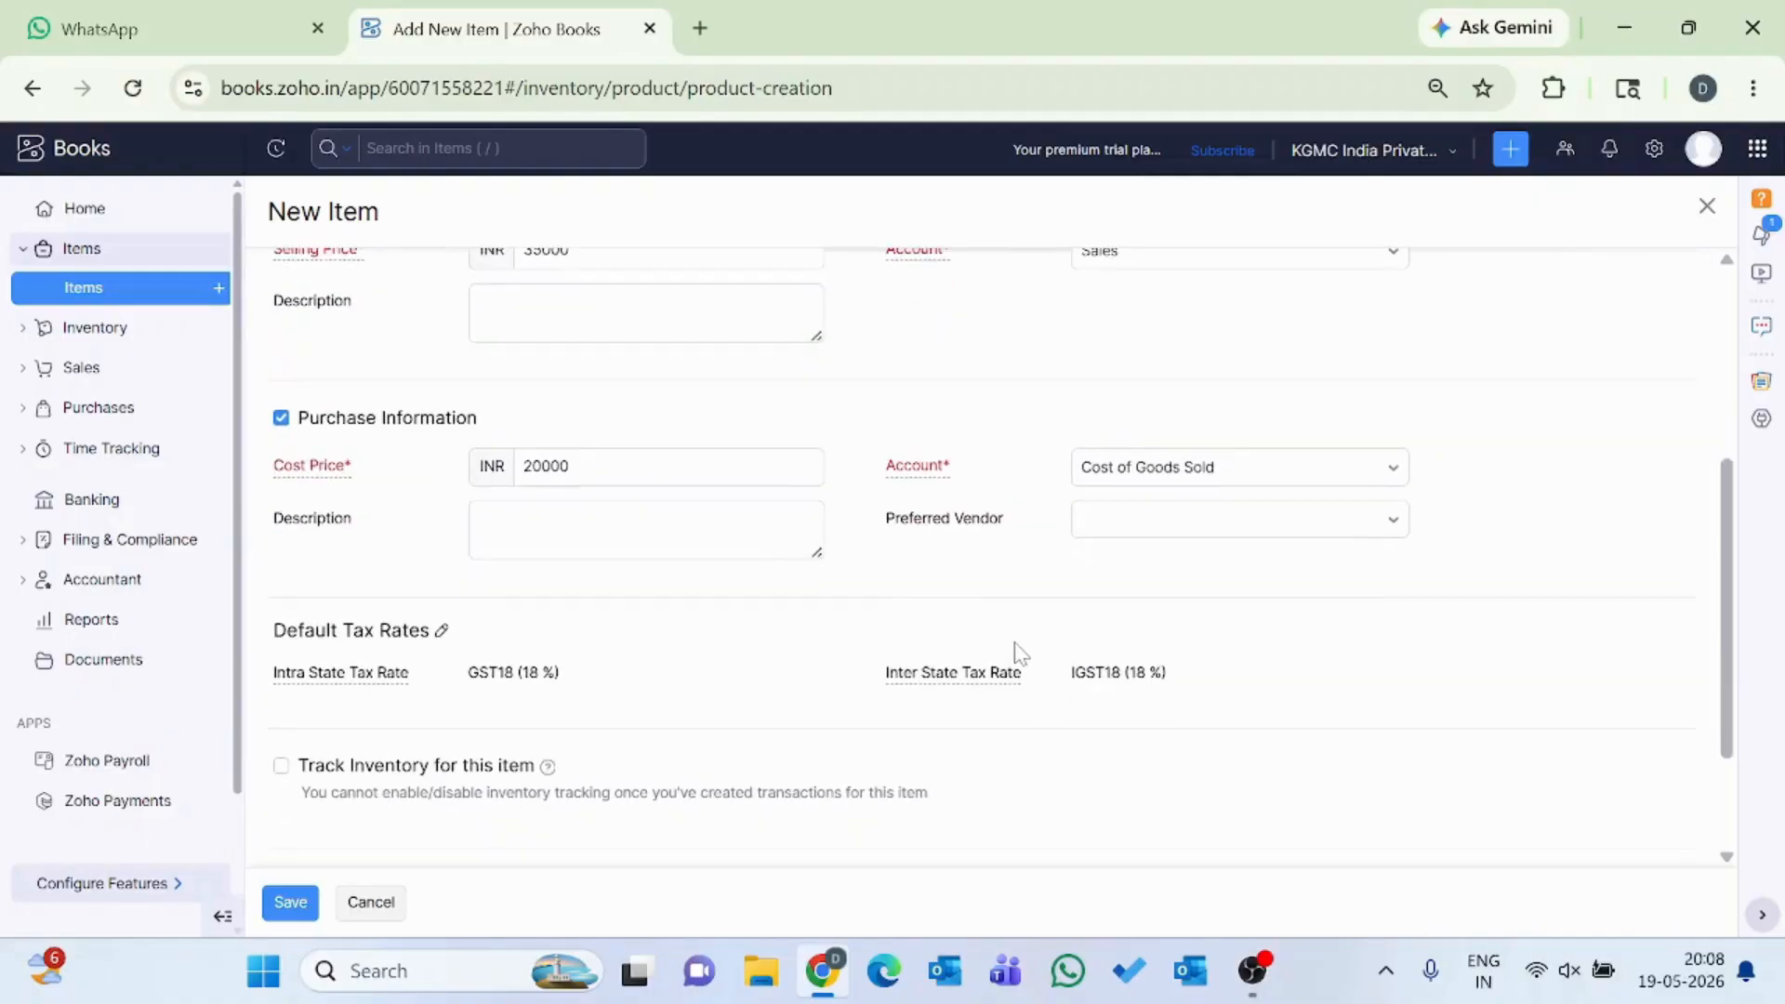
click(1165, 466)
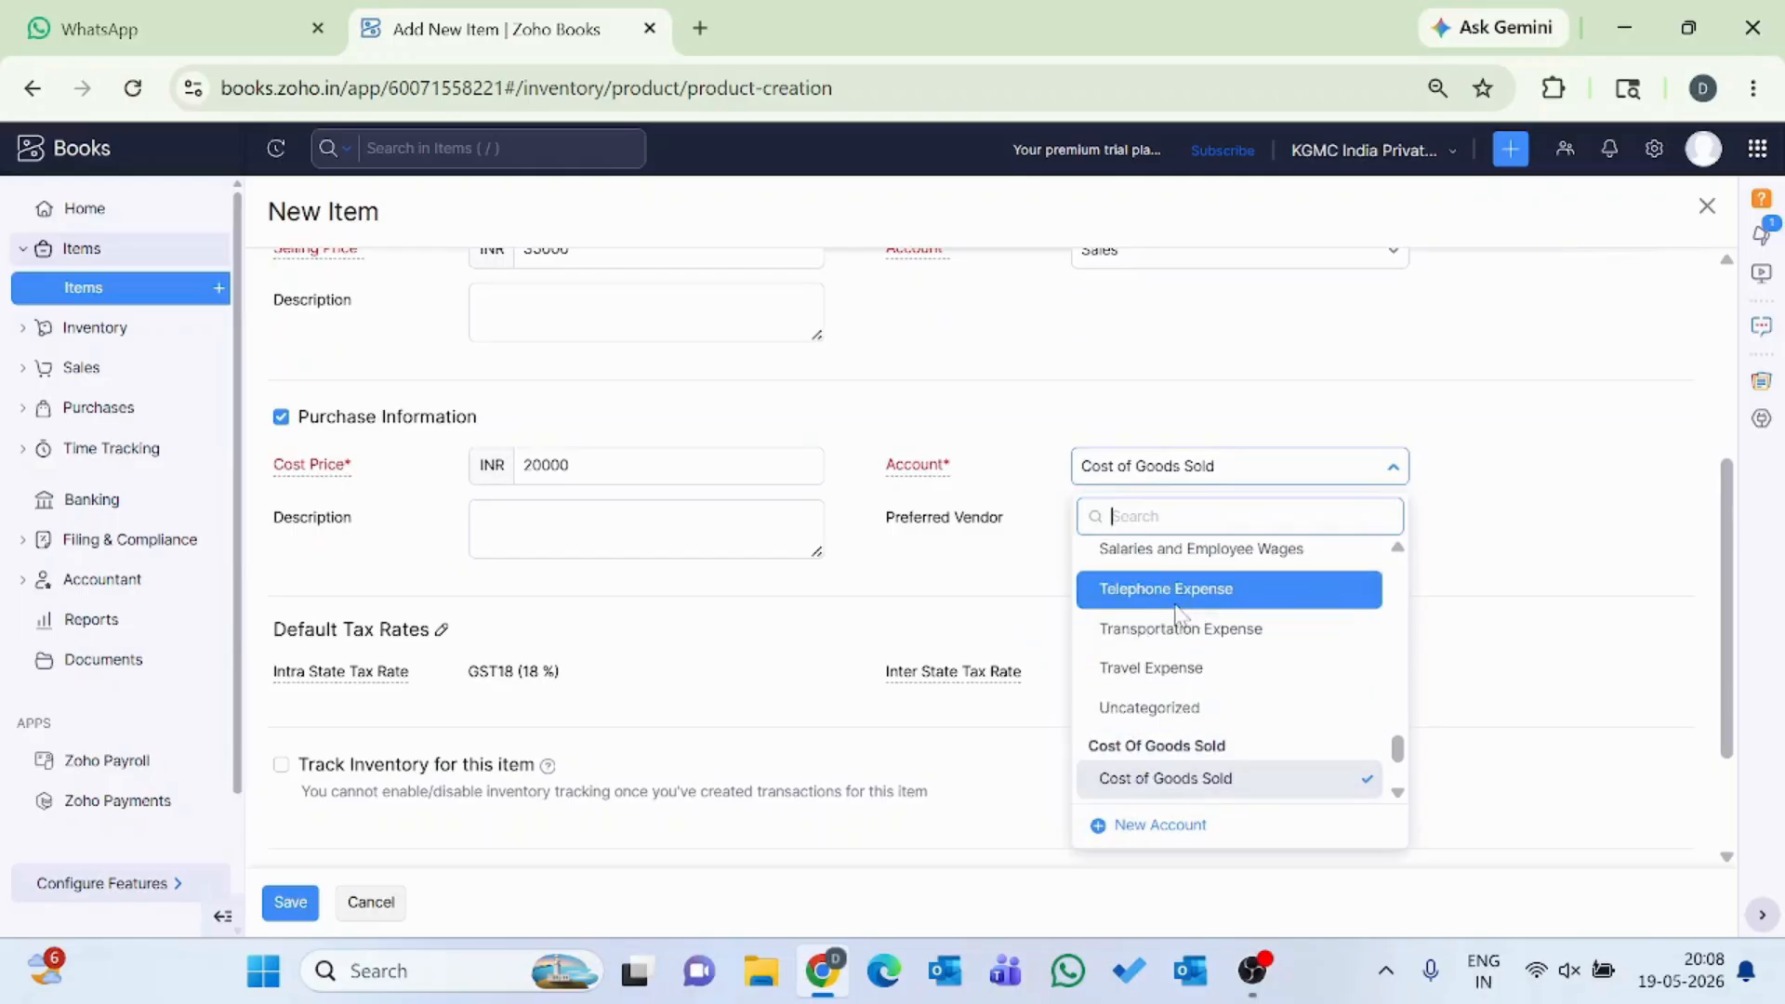
click(1159, 788)
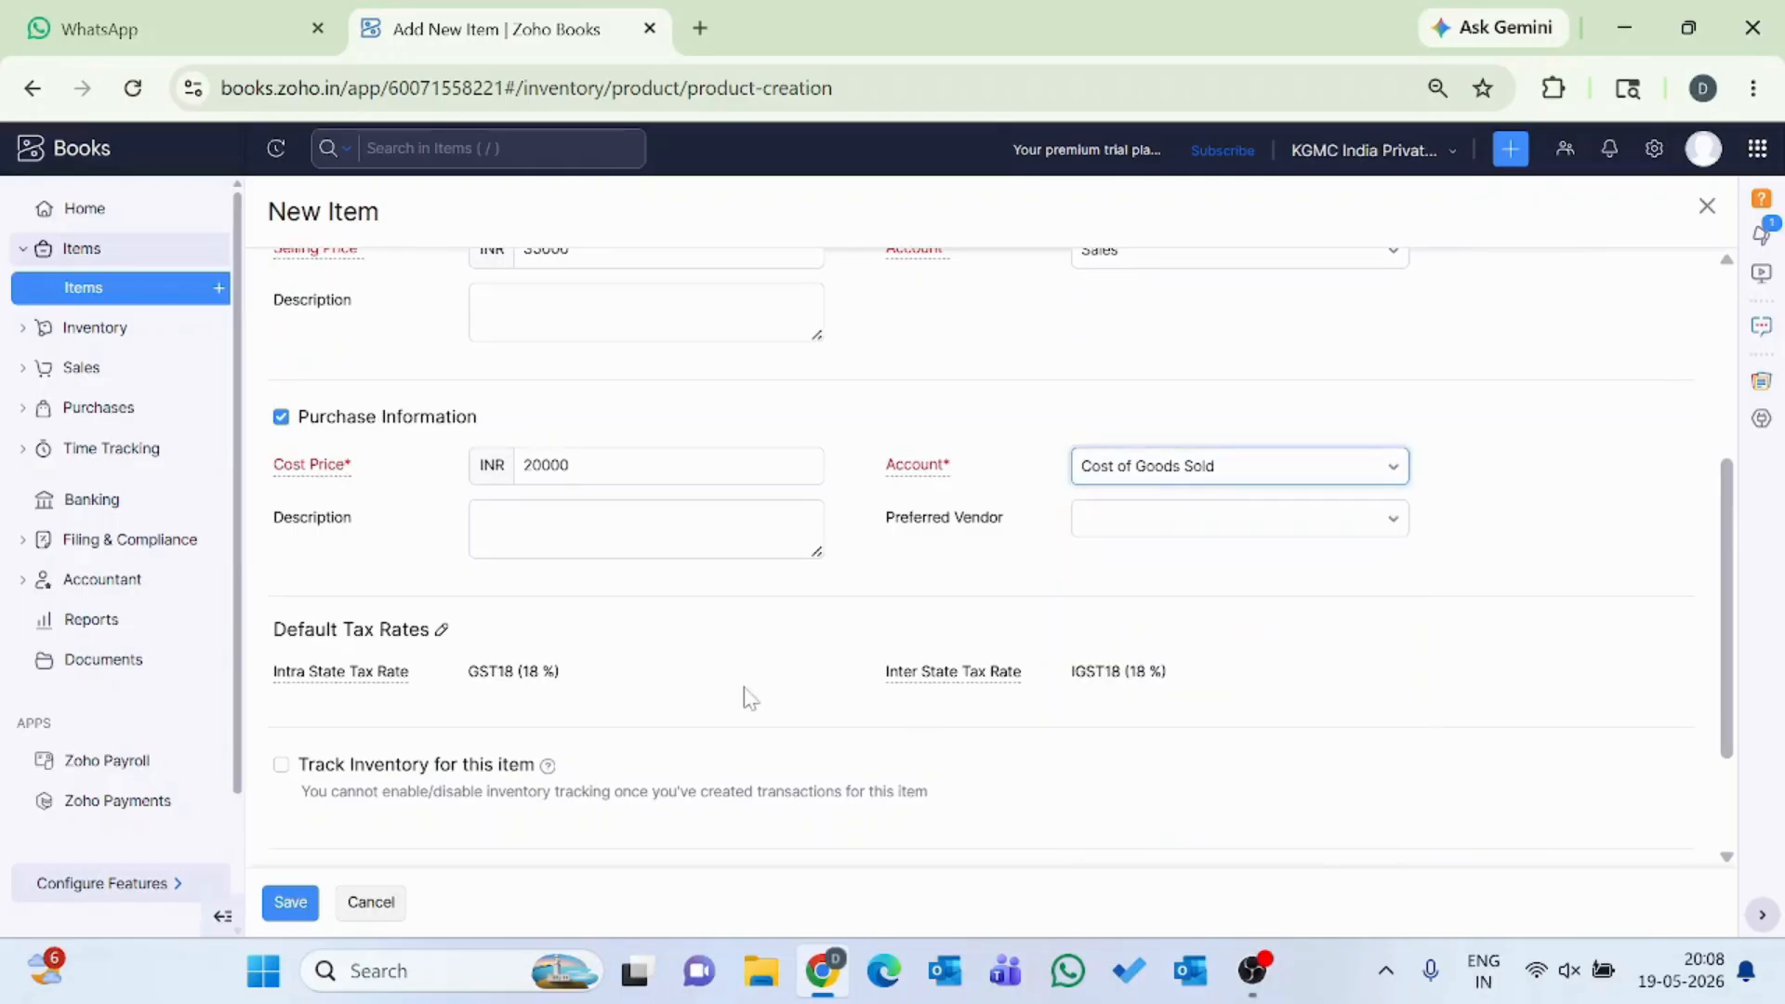
Change the default tax rates to GST28 [28%] for intra state and IGST28 [28%] for inter state.
scroll(751, 698, down, 1)
click(441, 559)
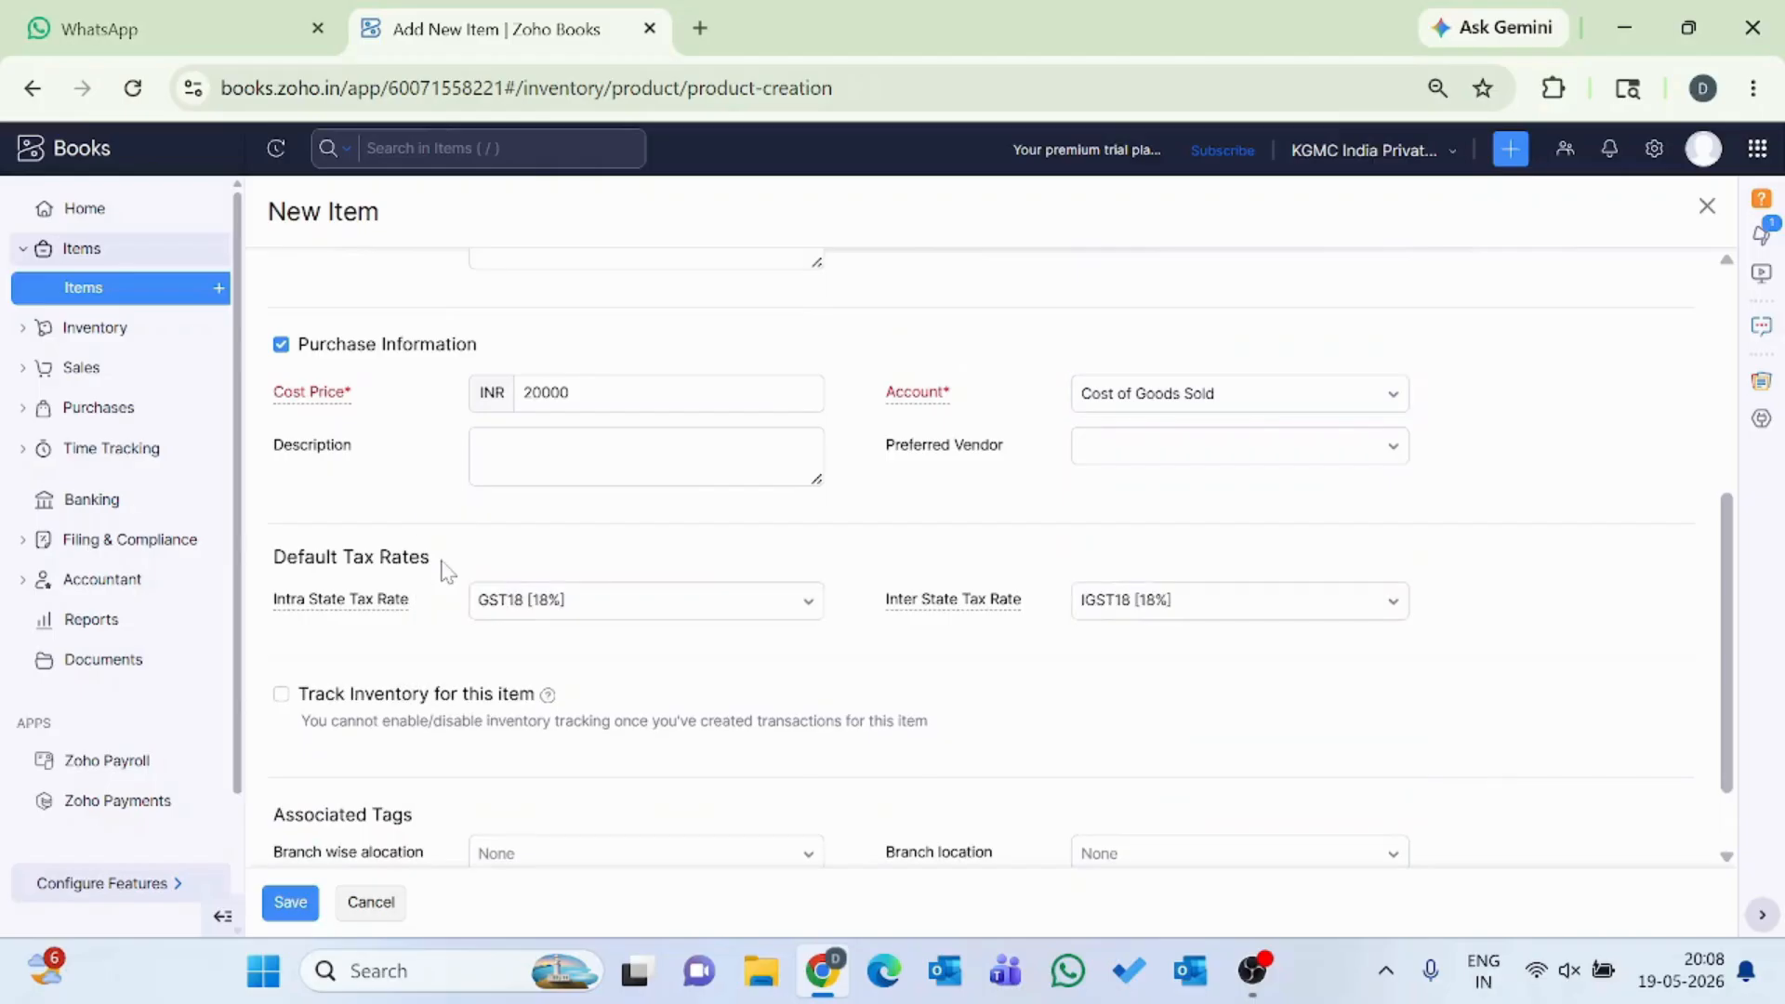
click(617, 613)
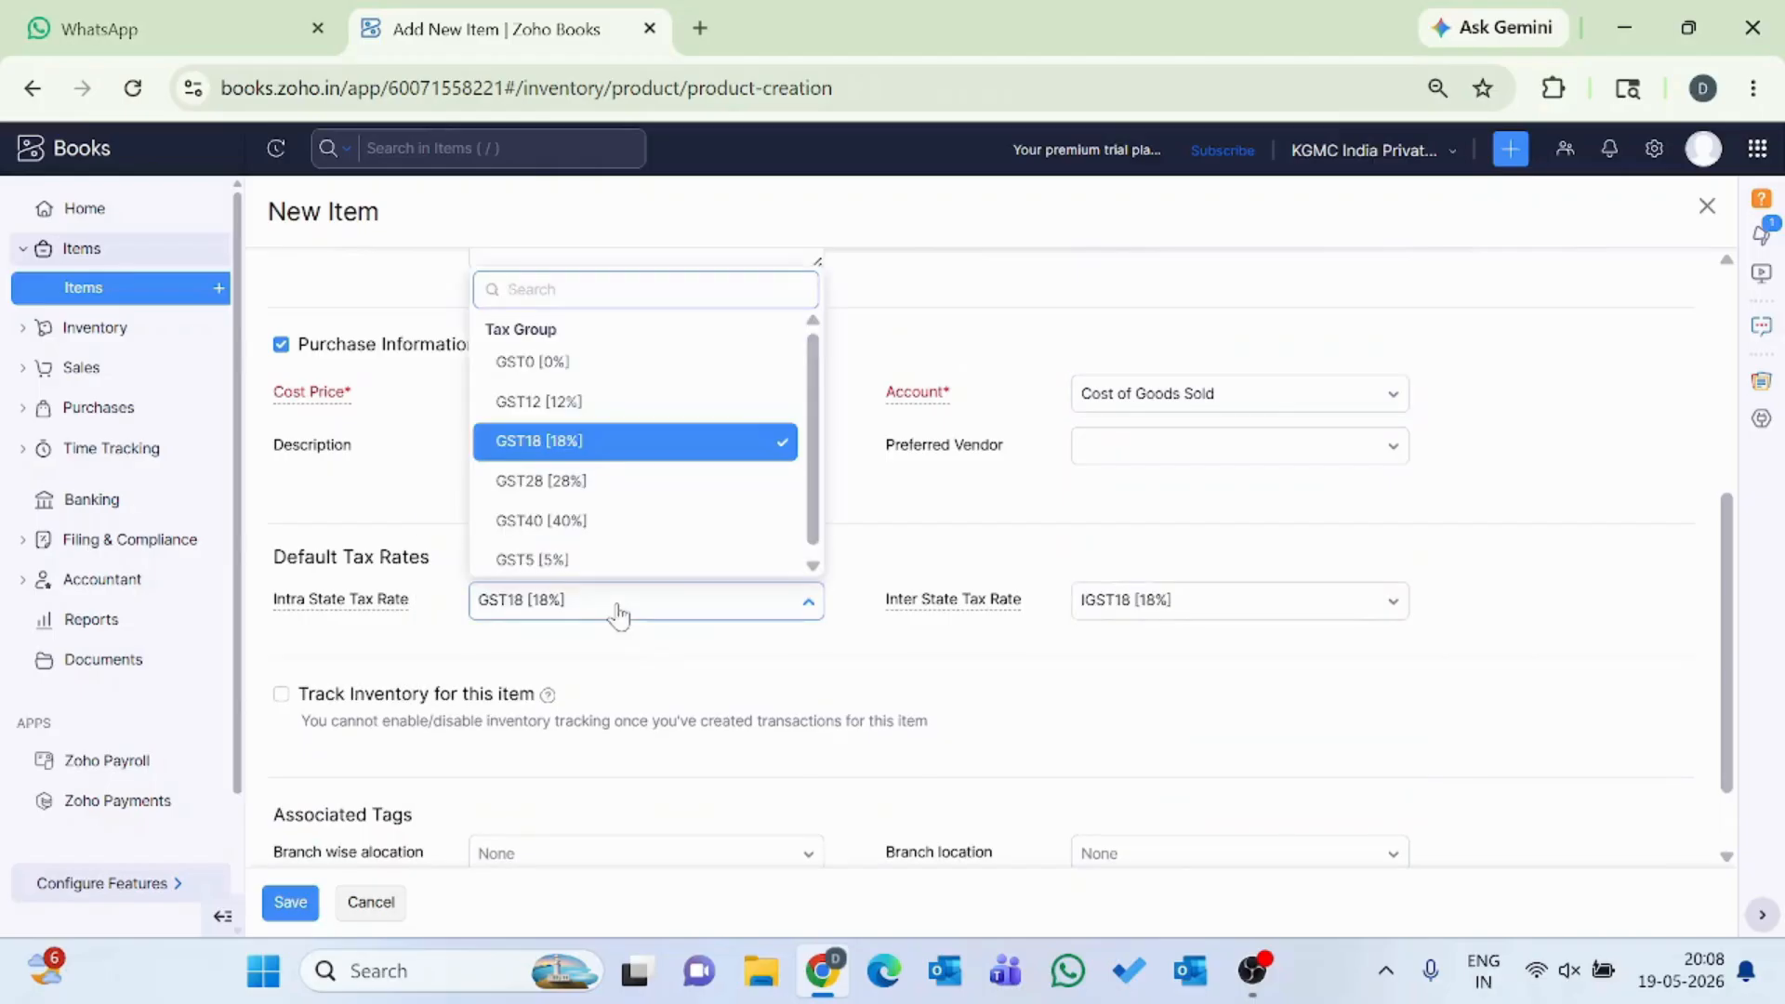
click(564, 409)
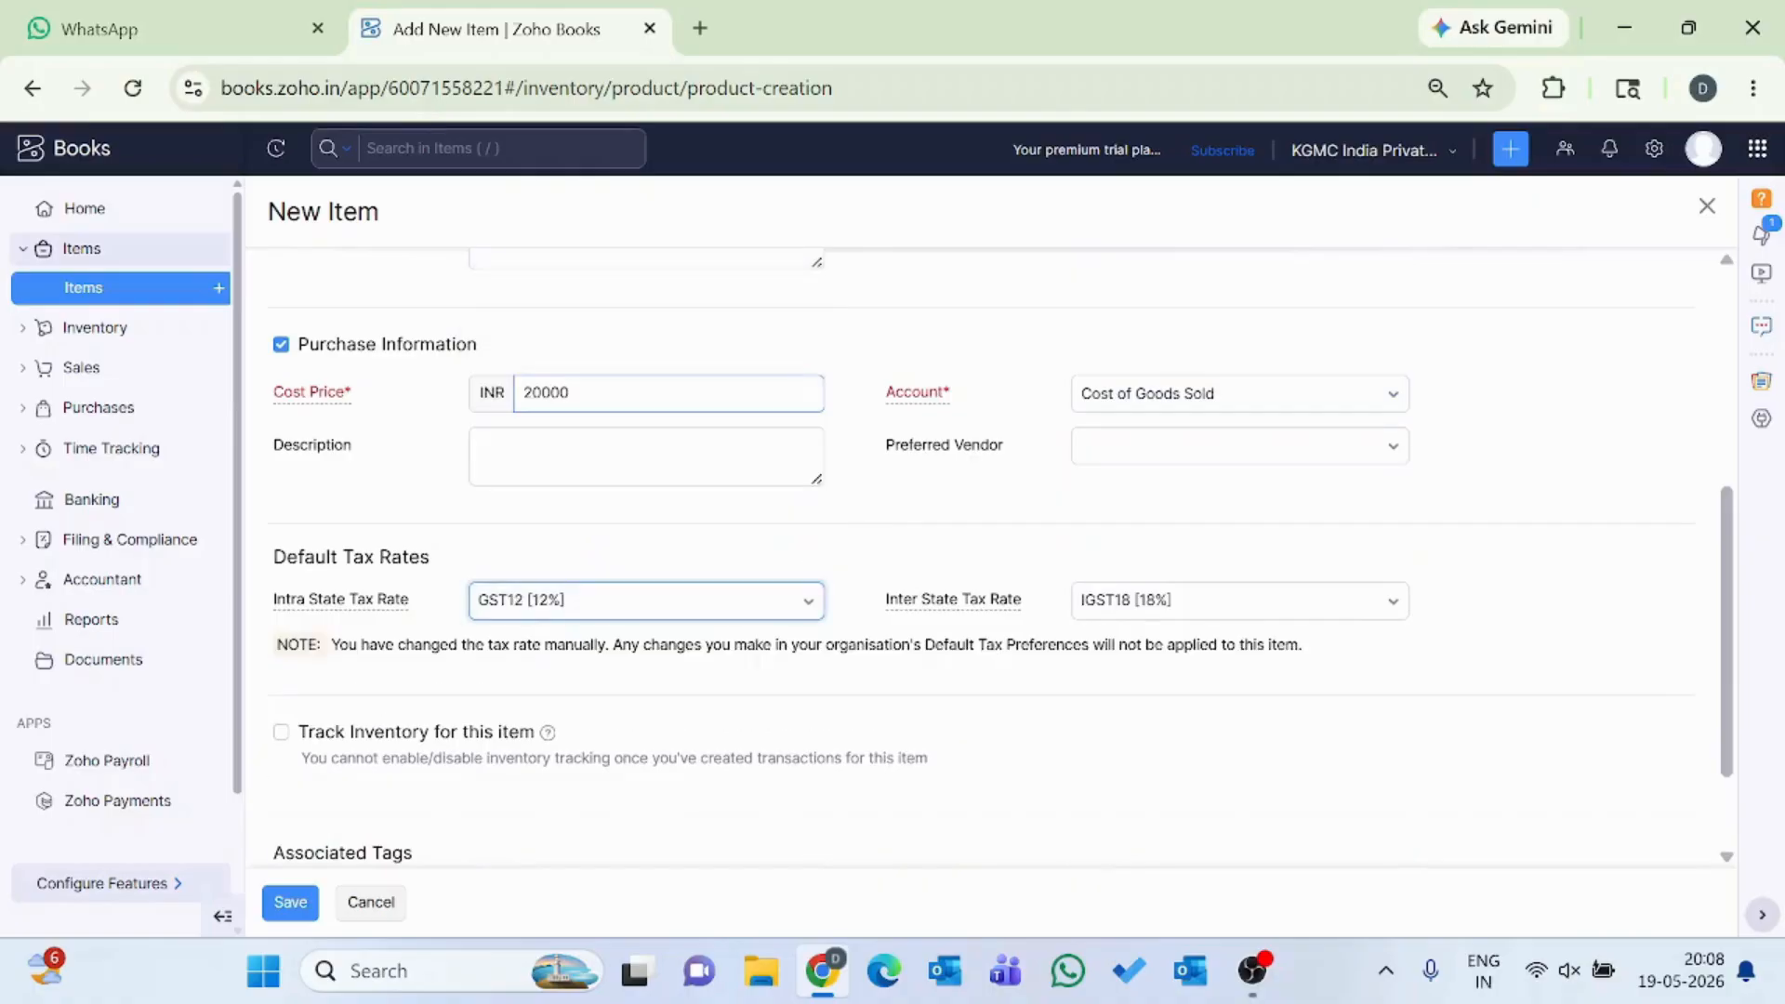
click(589, 616)
click(588, 476)
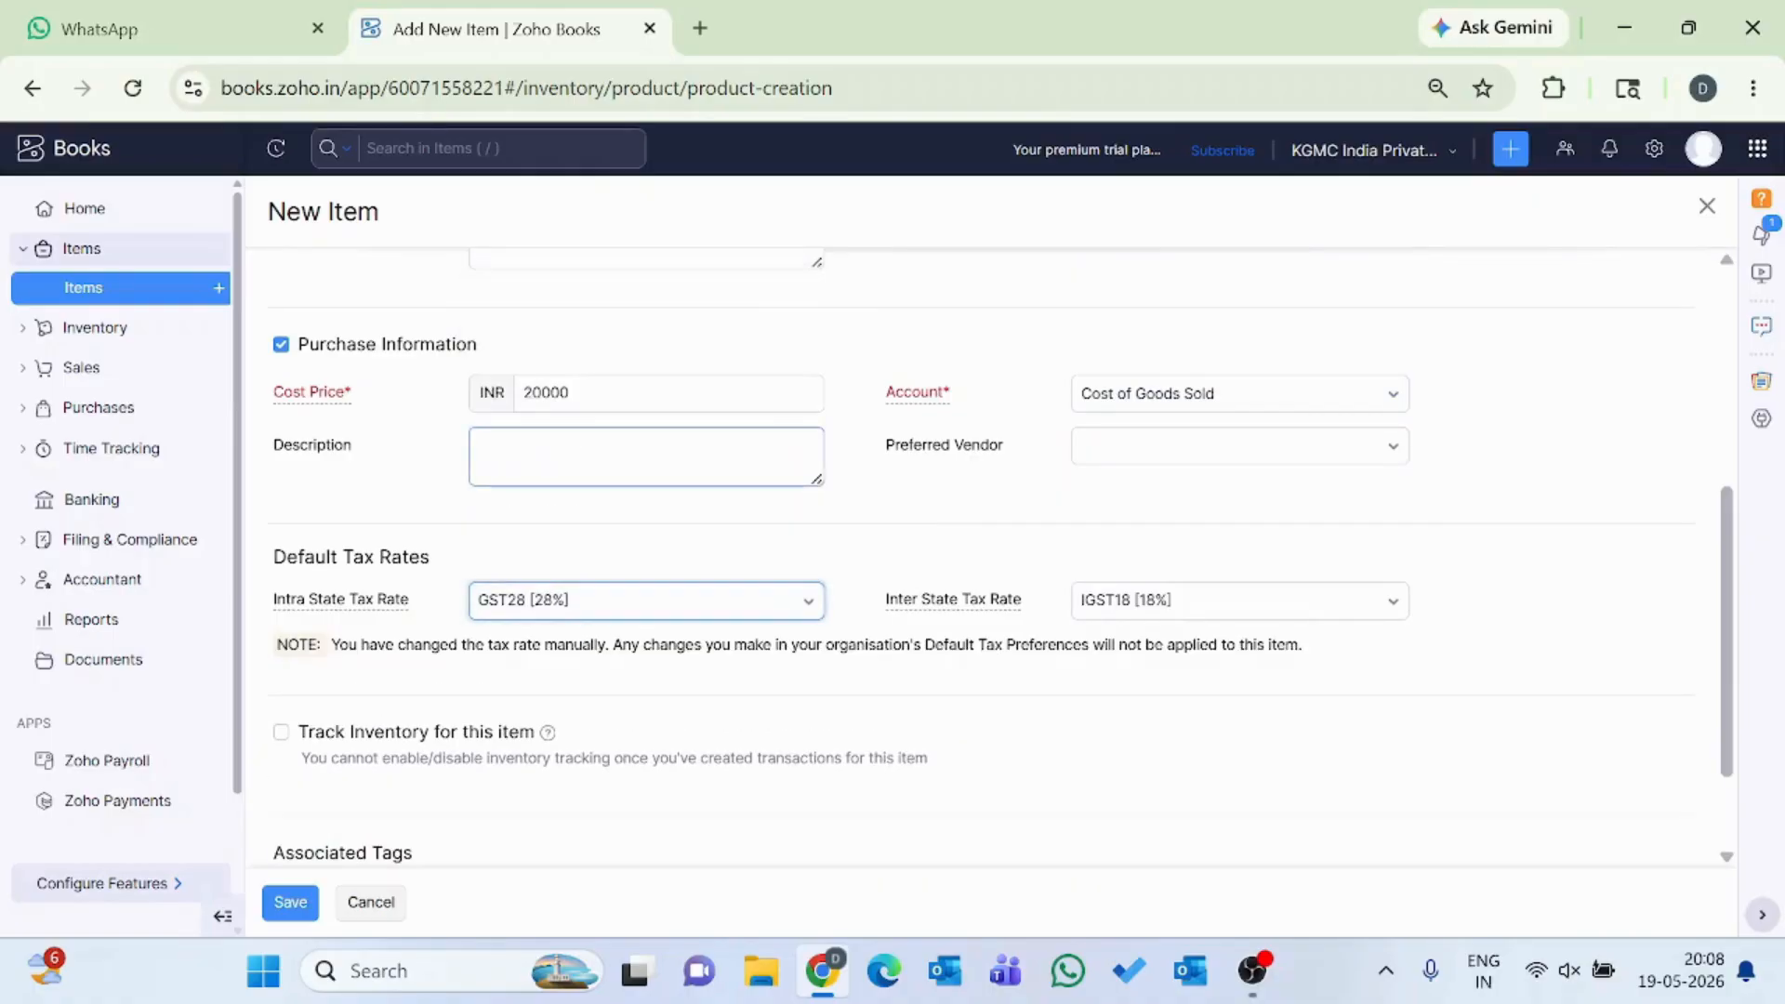
click(1189, 620)
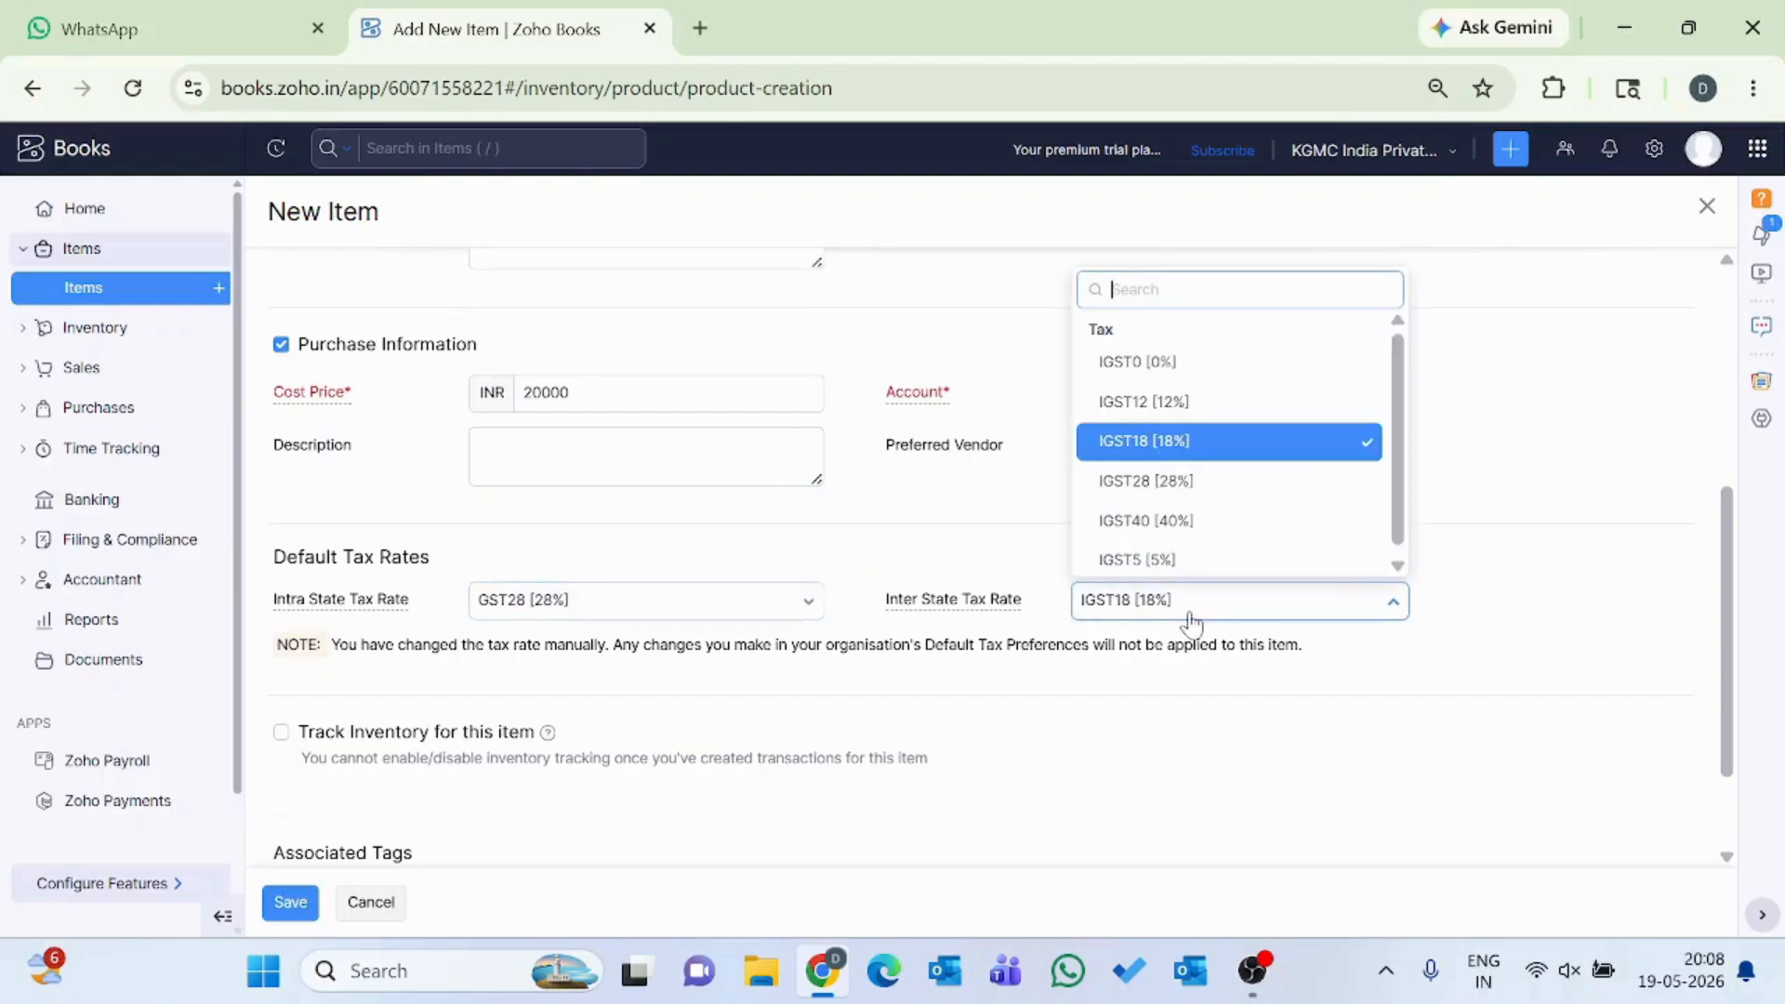
click(1151, 483)
Enable inventory tracking for the item with the Inventory Asset account and FIFO (First In, First Out) valuation.
scroll(899, 643, down, 2)
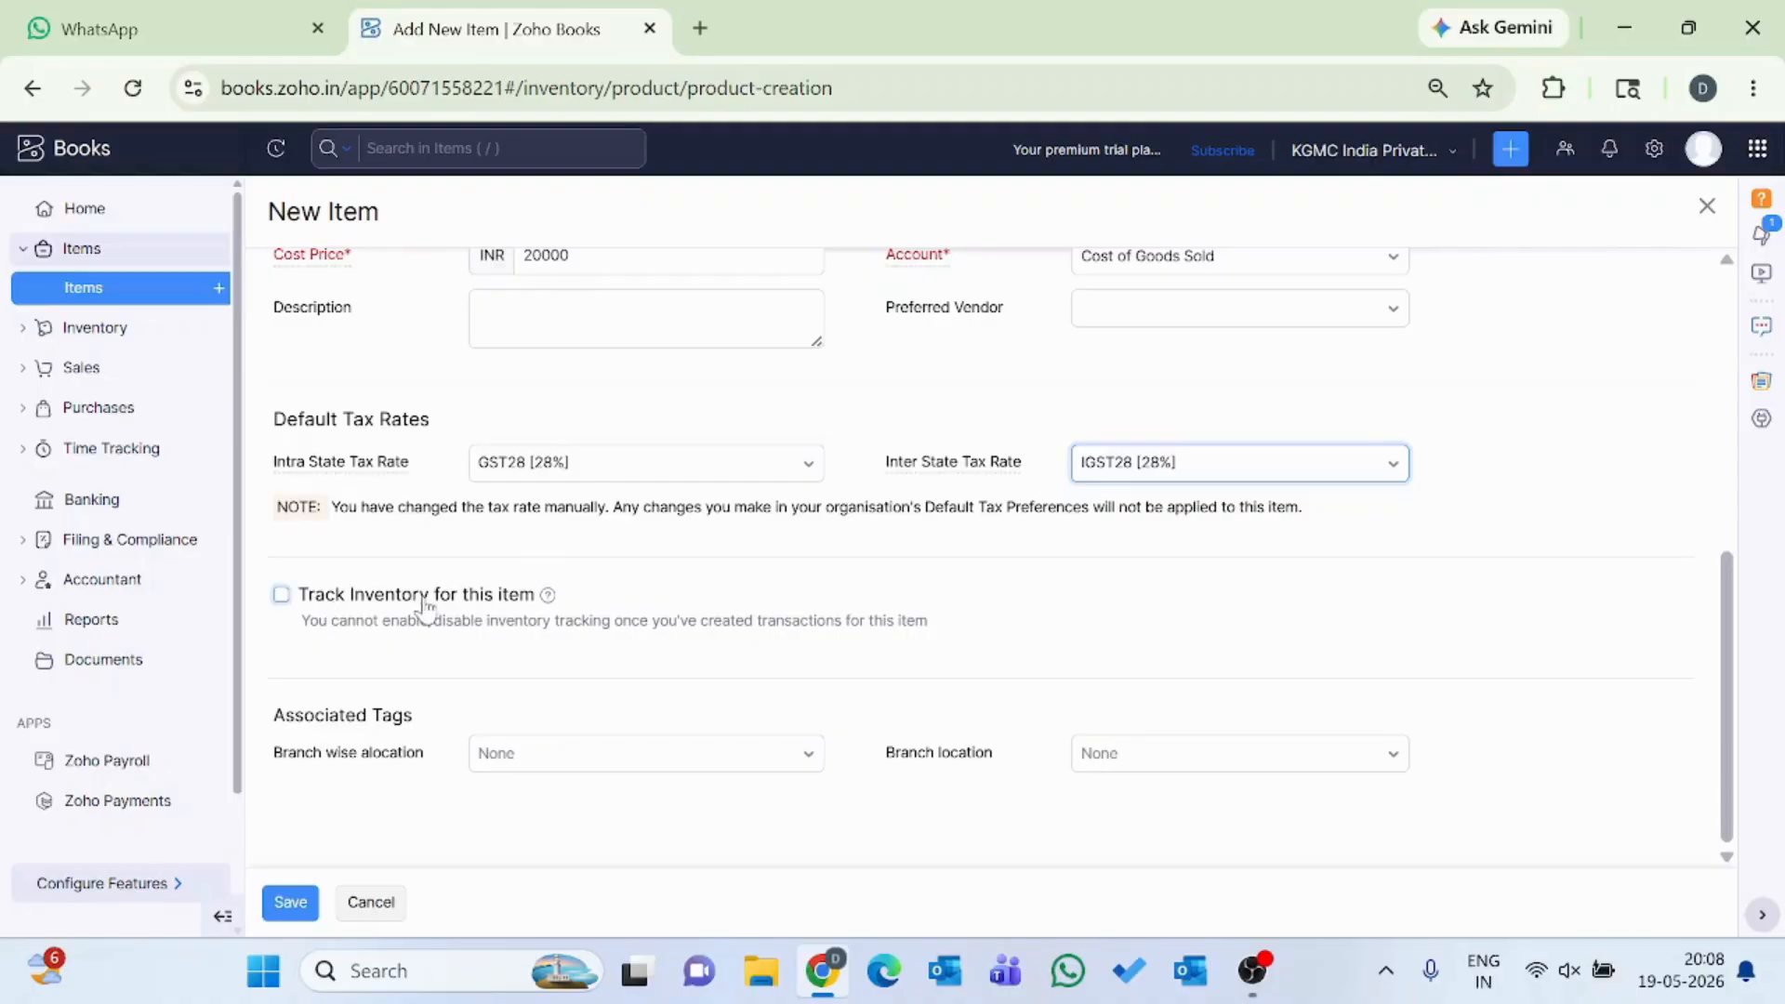
click(281, 595)
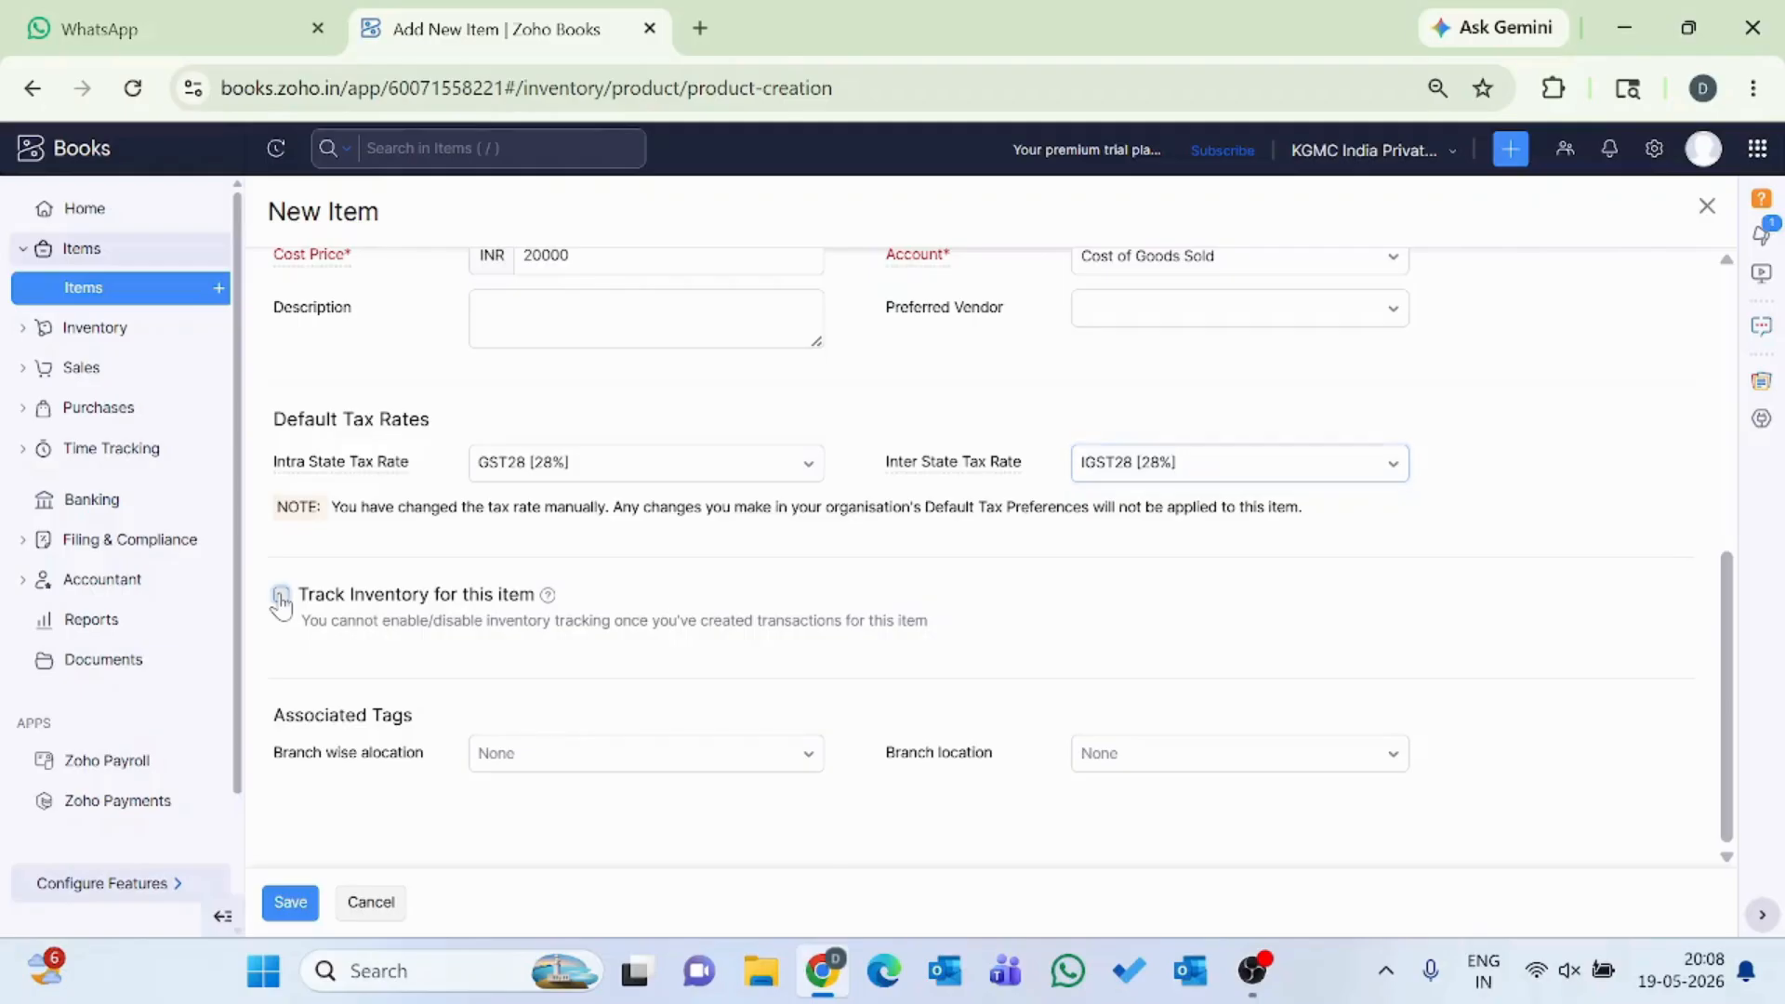
click(578, 690)
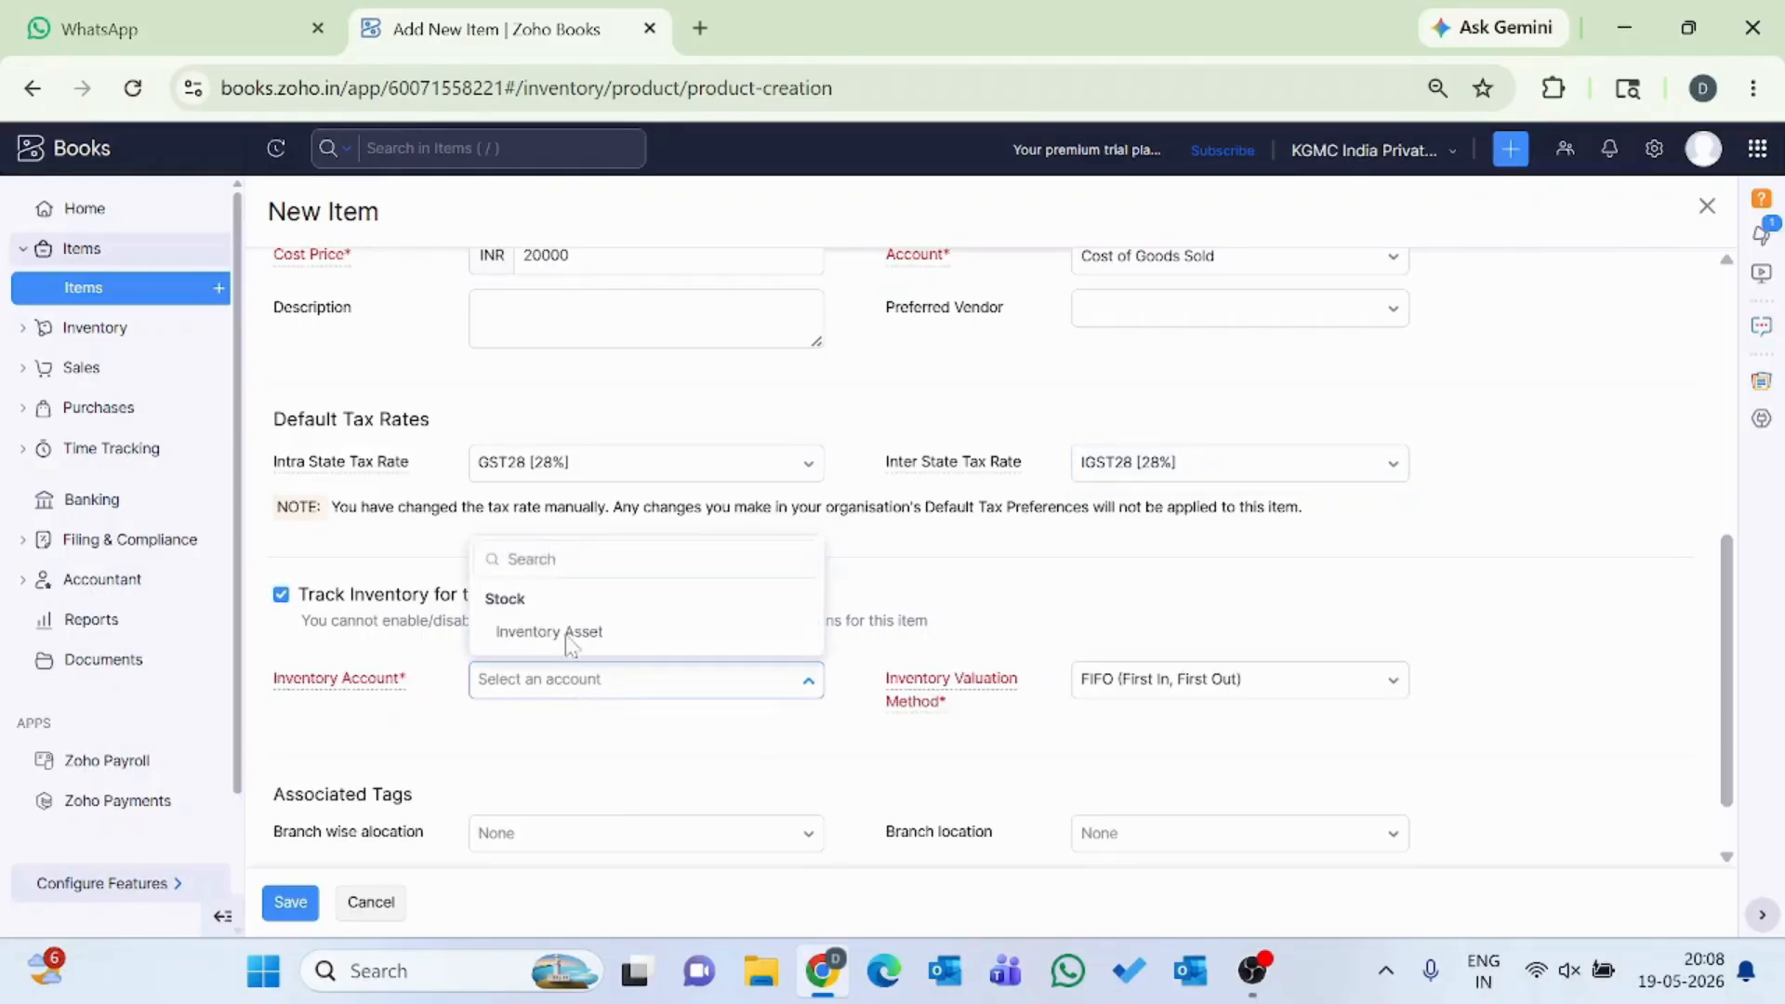
click(567, 641)
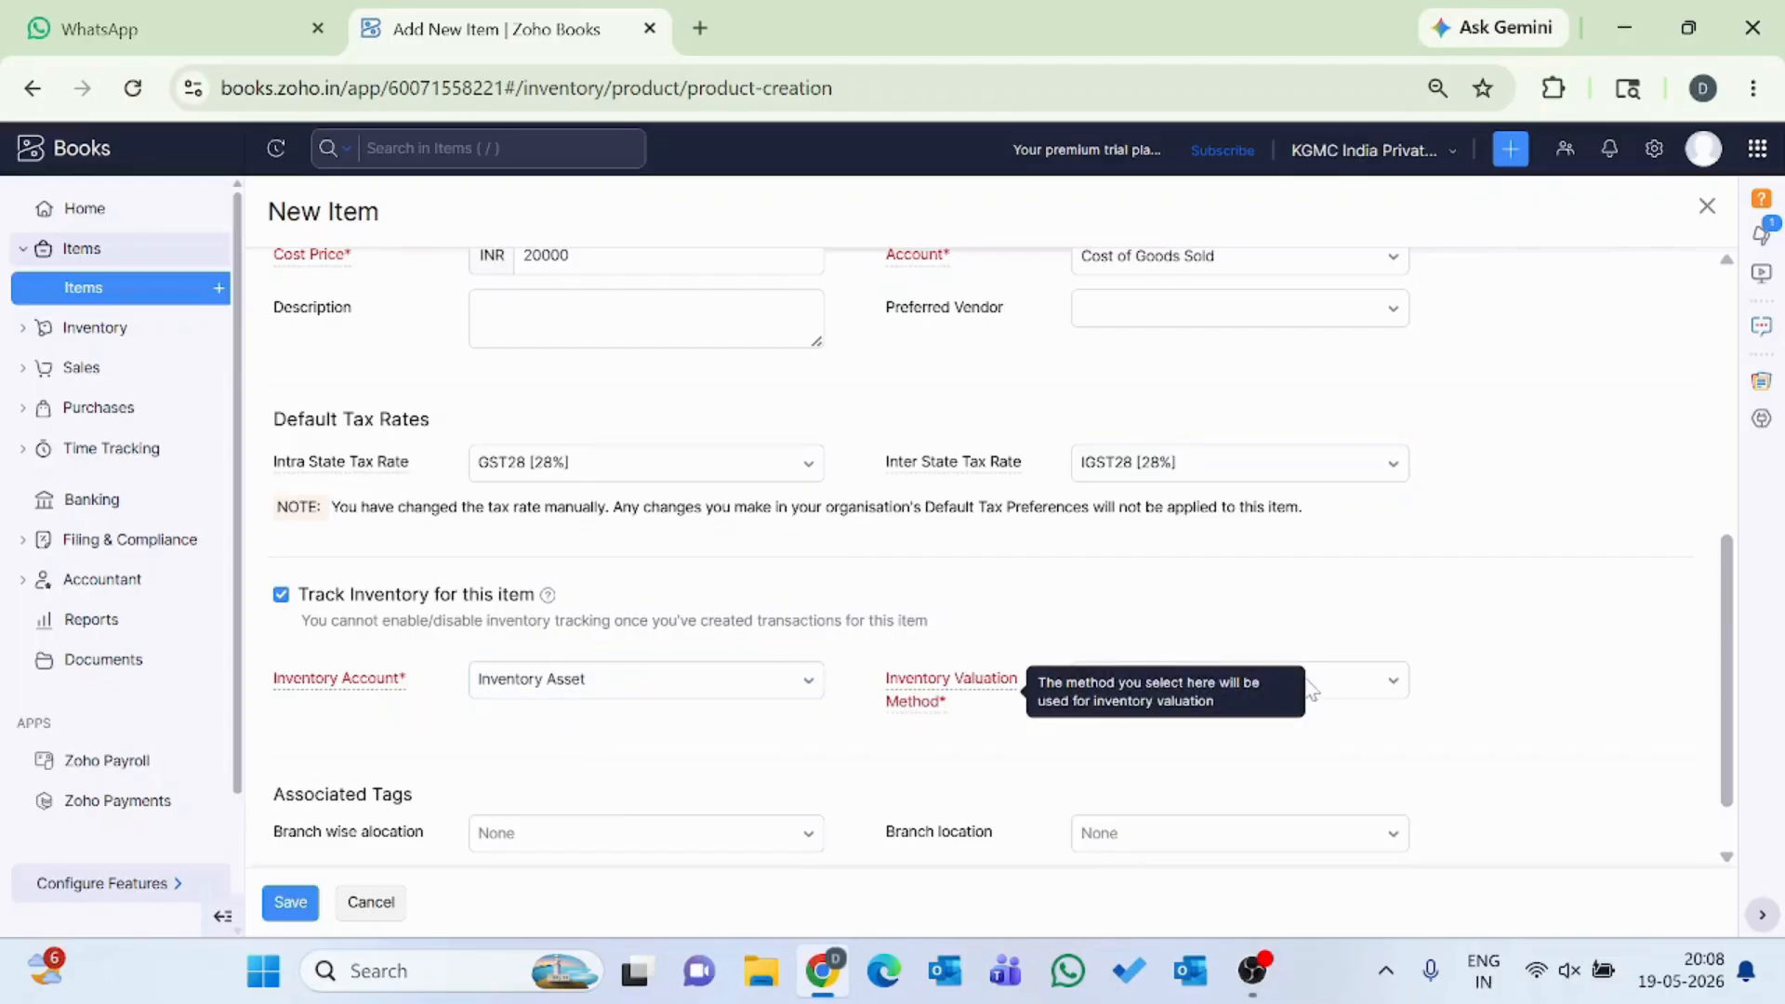
click(1342, 689)
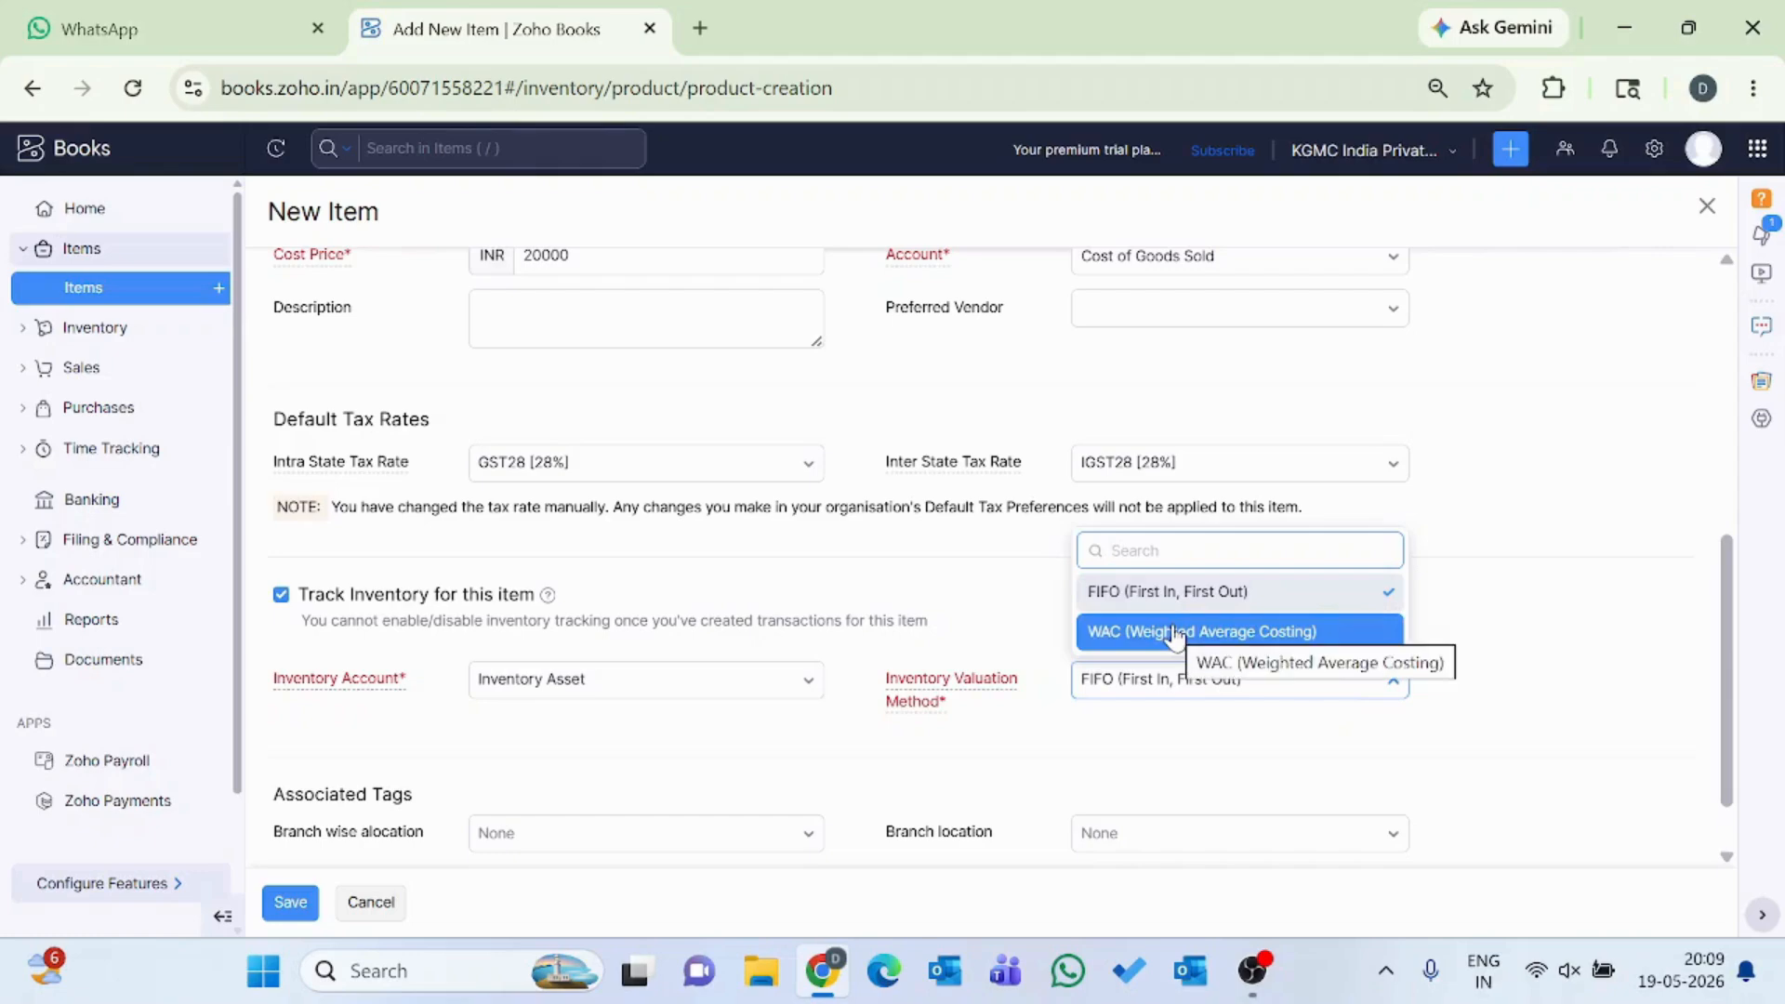
click(1131, 591)
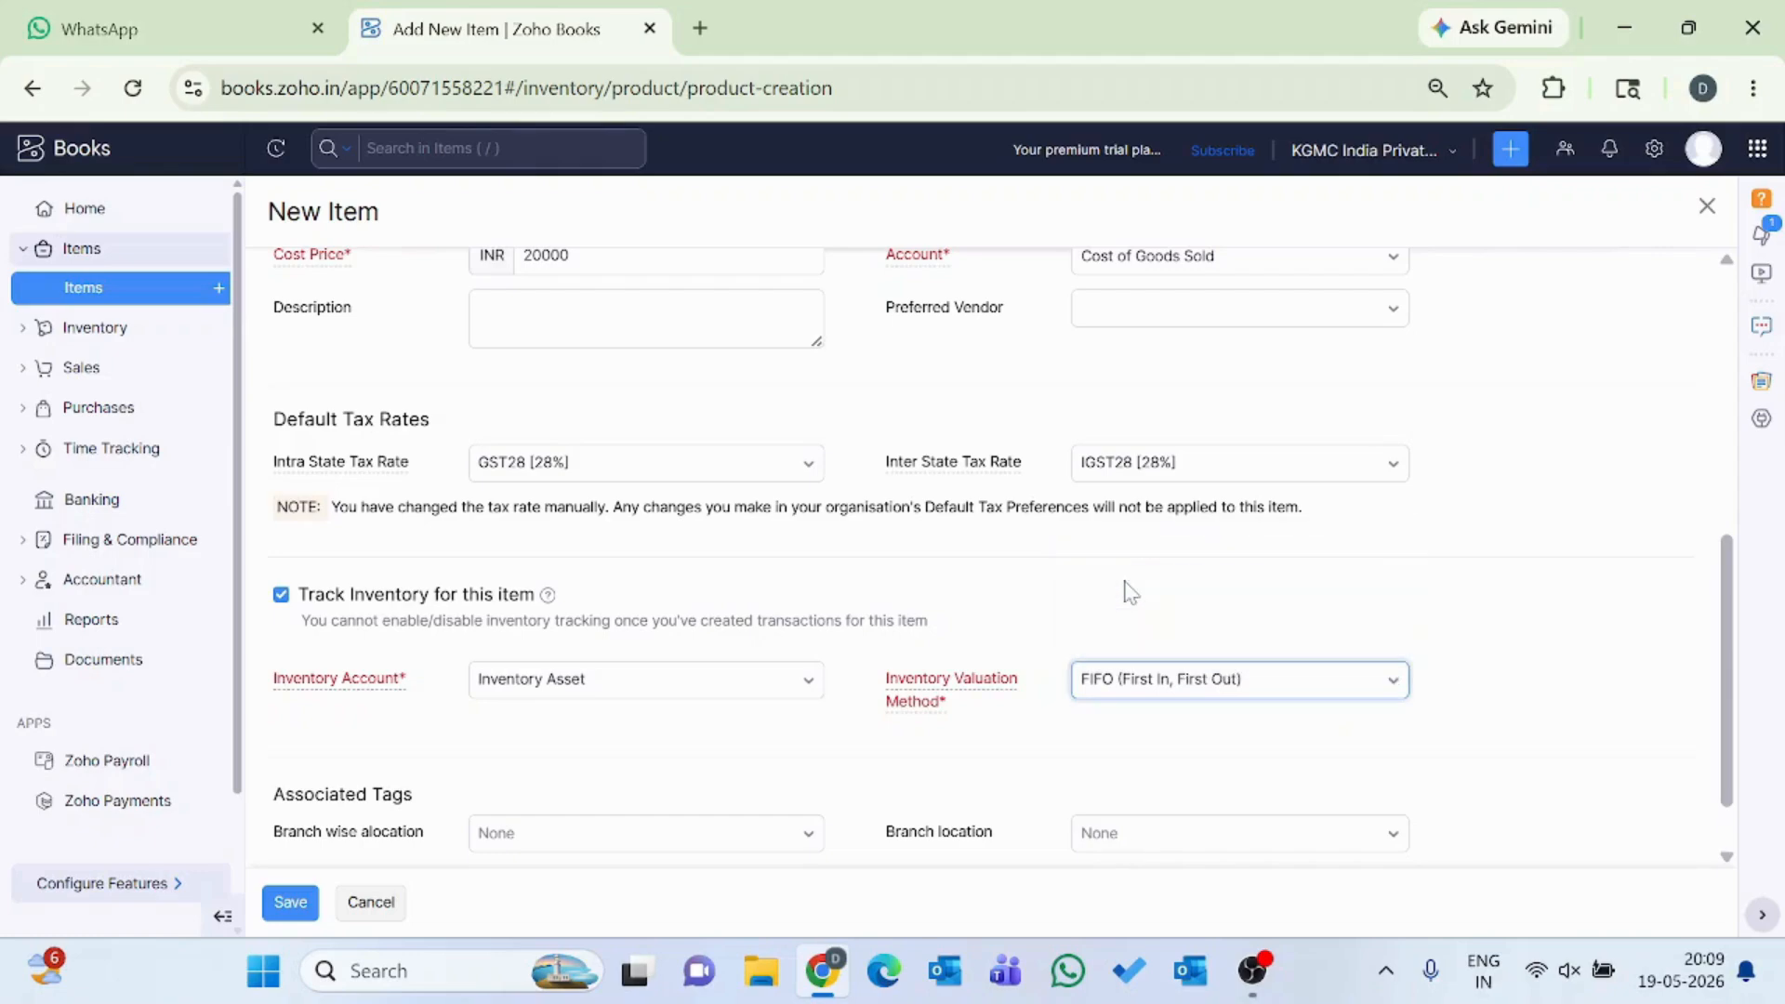
Review the Branch wise alocation and Branch location tag options without assigning either, and save the new item.
scroll(975, 622, down, 1)
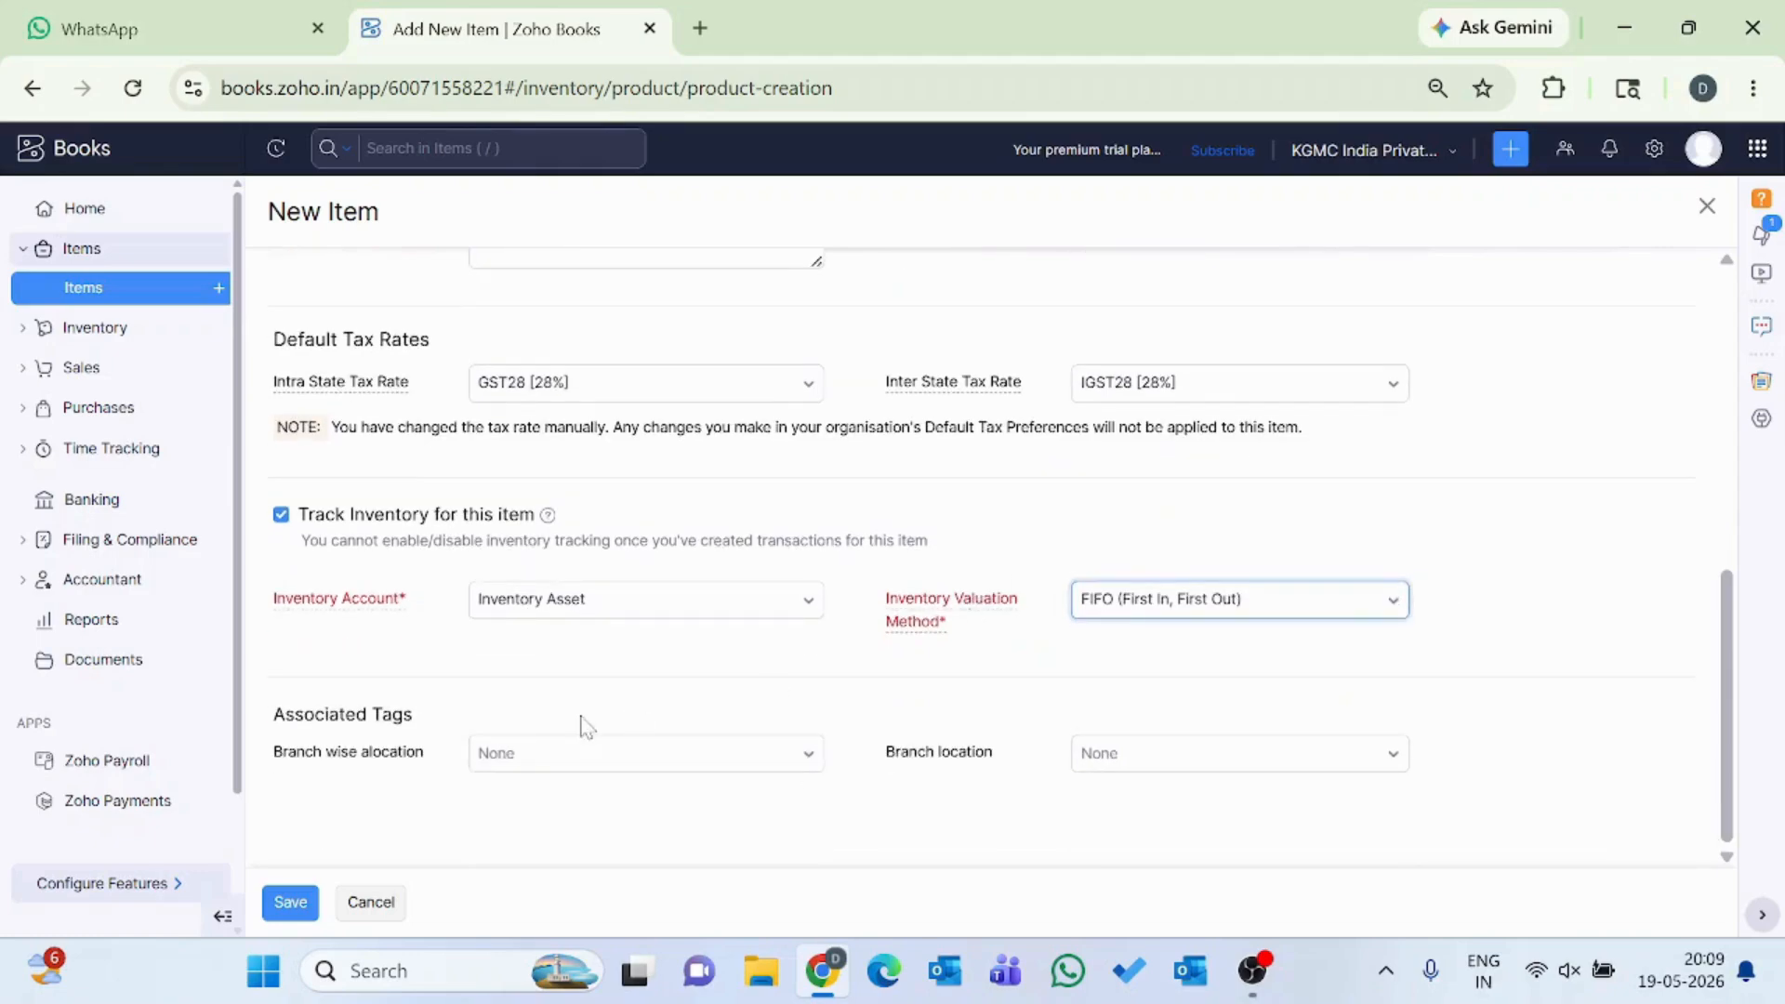
click(599, 774)
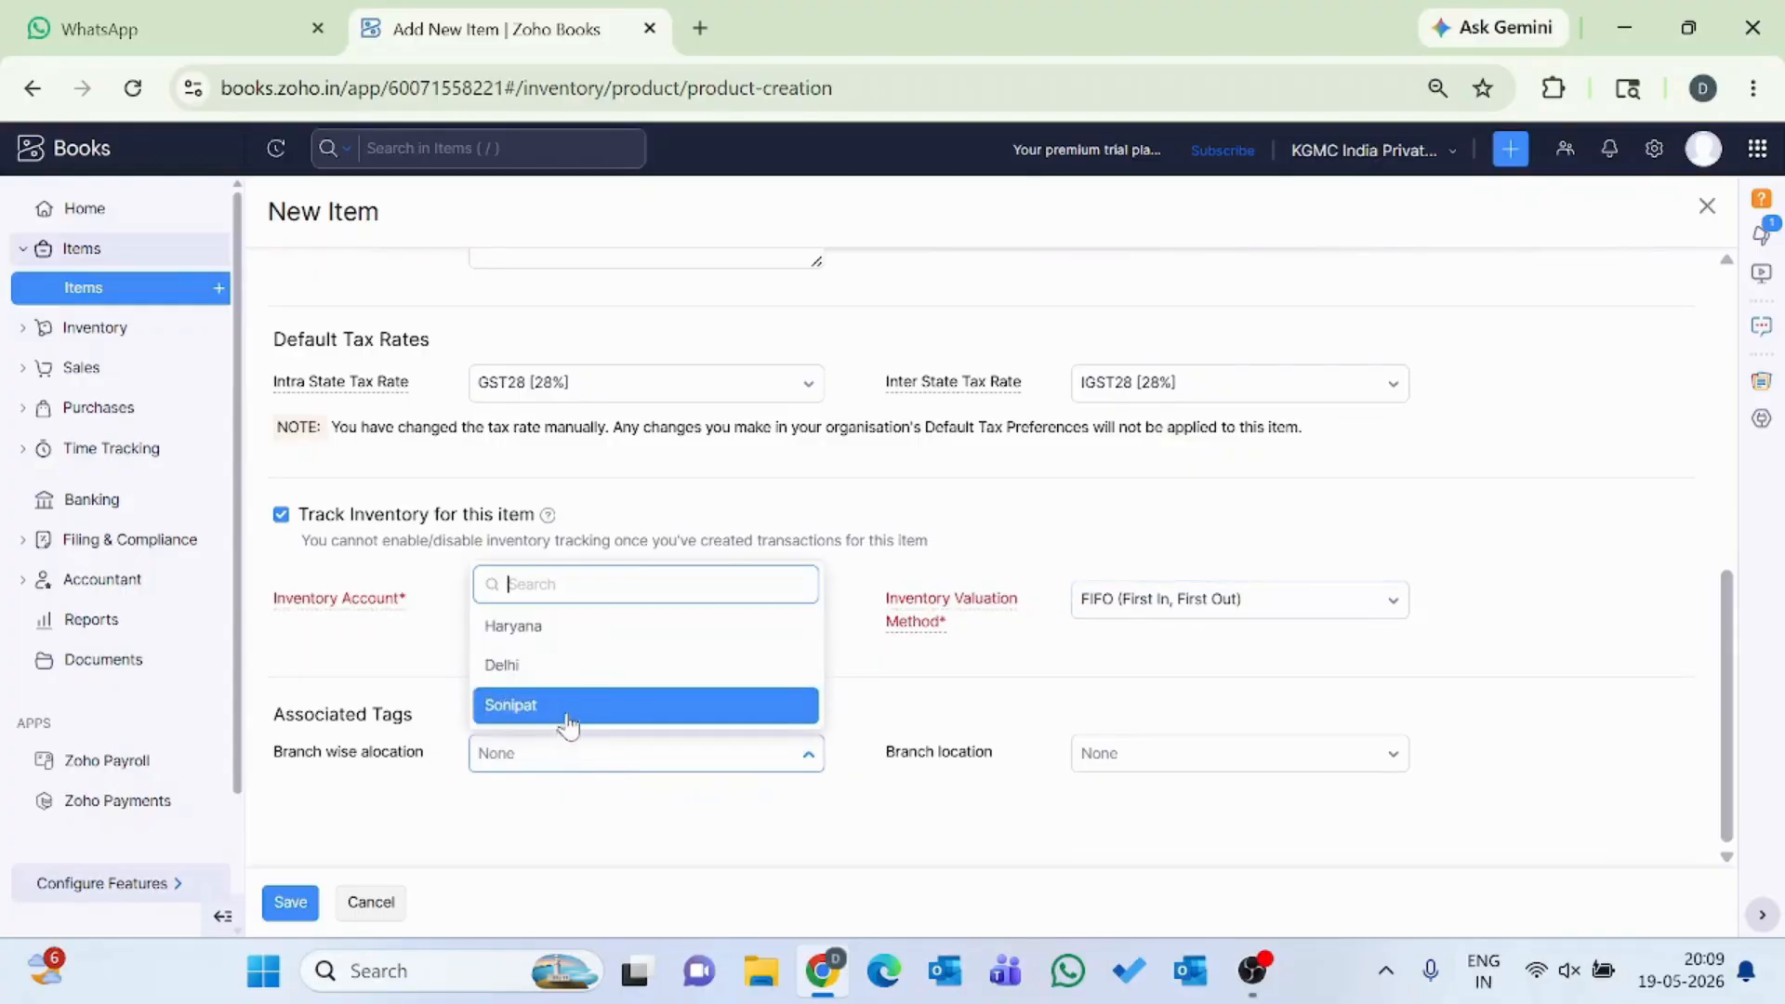
click(349, 739)
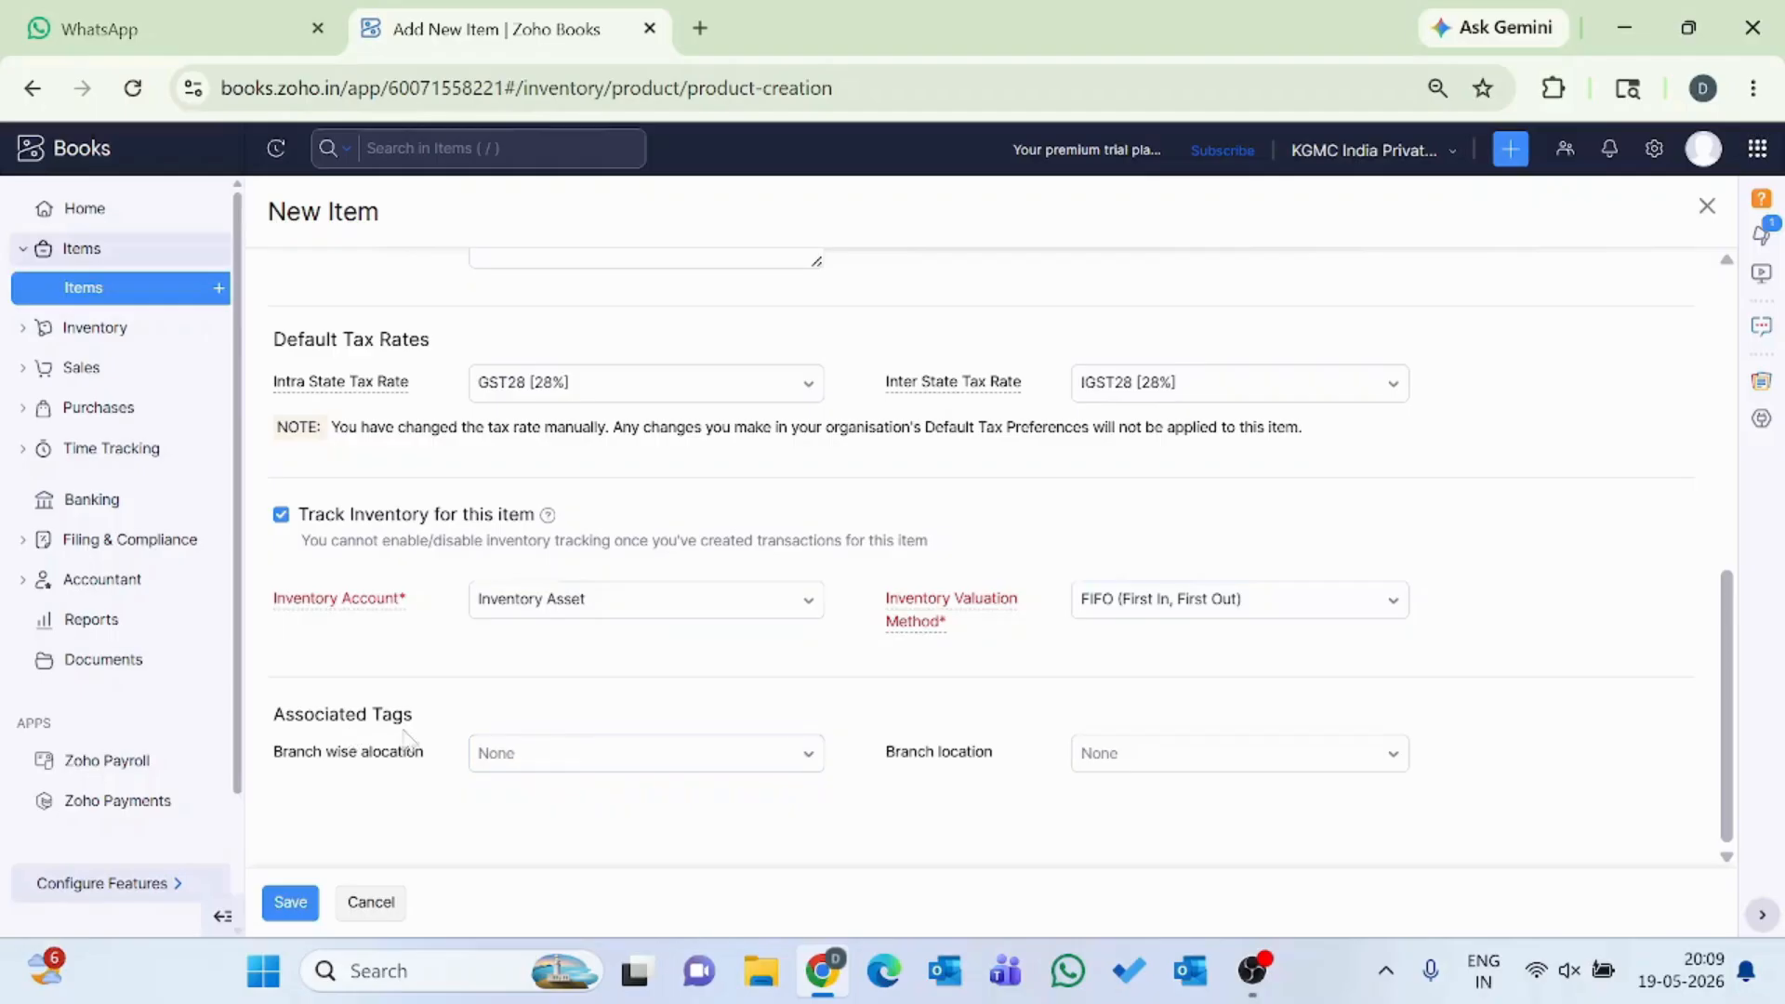
click(1131, 769)
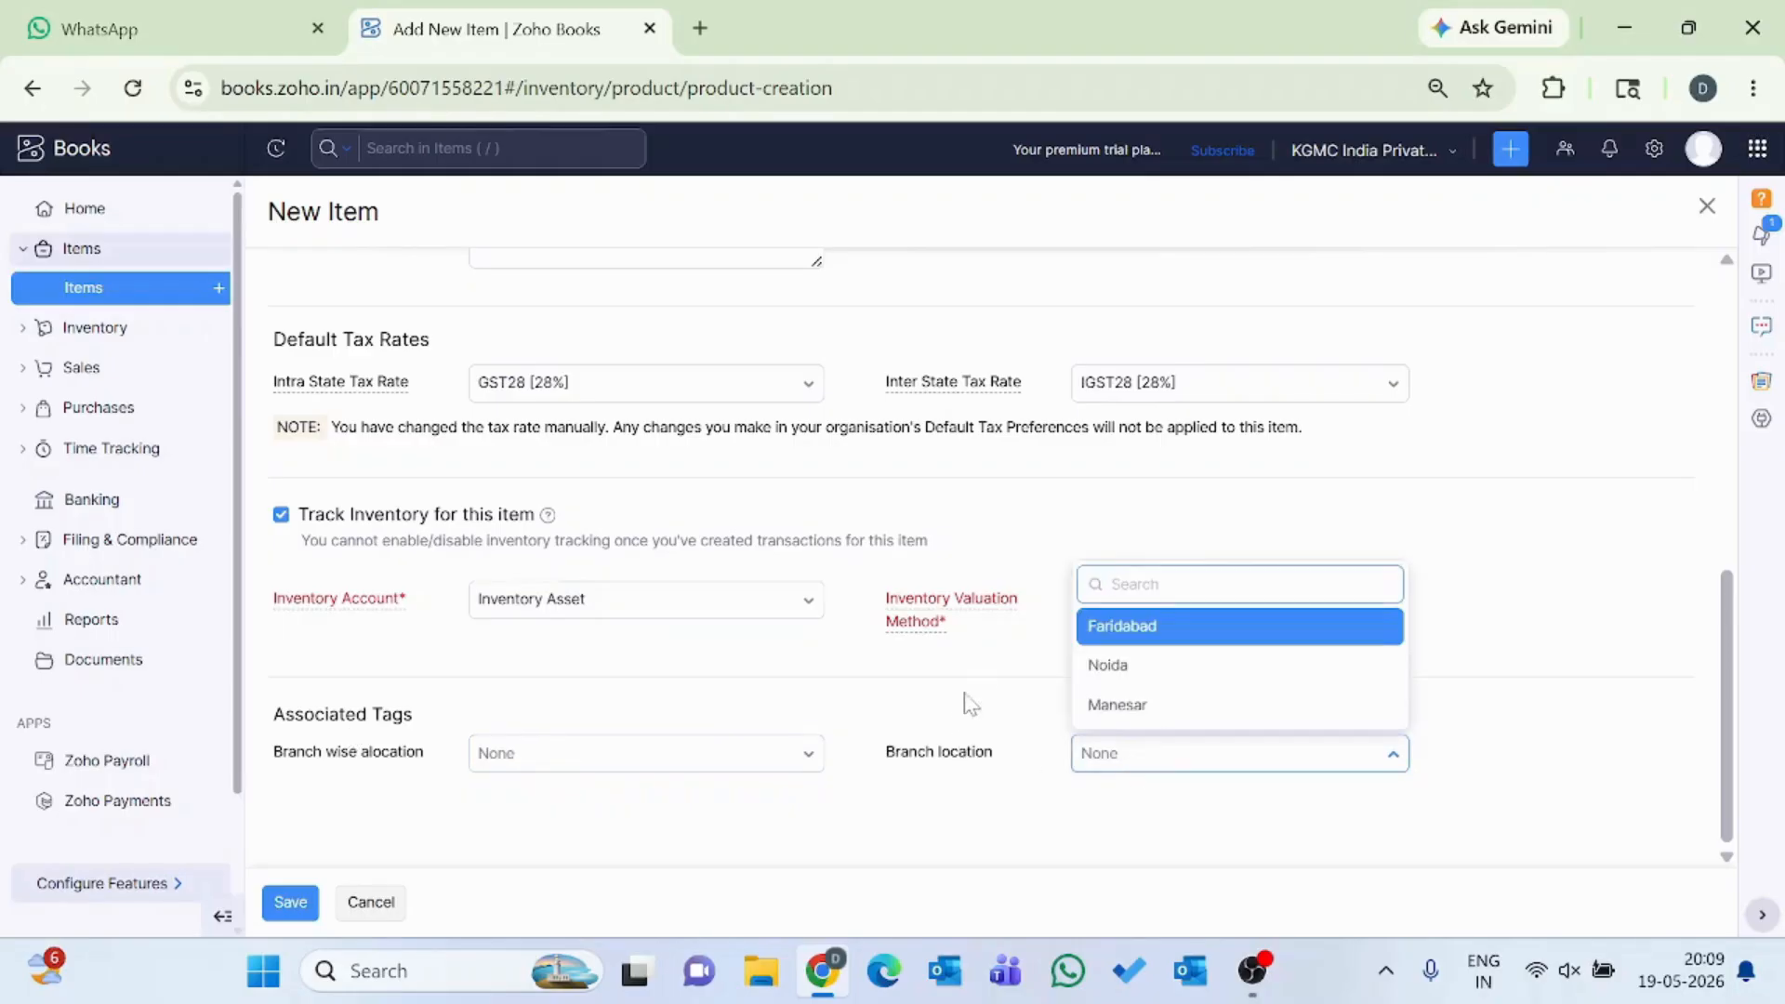
click(978, 689)
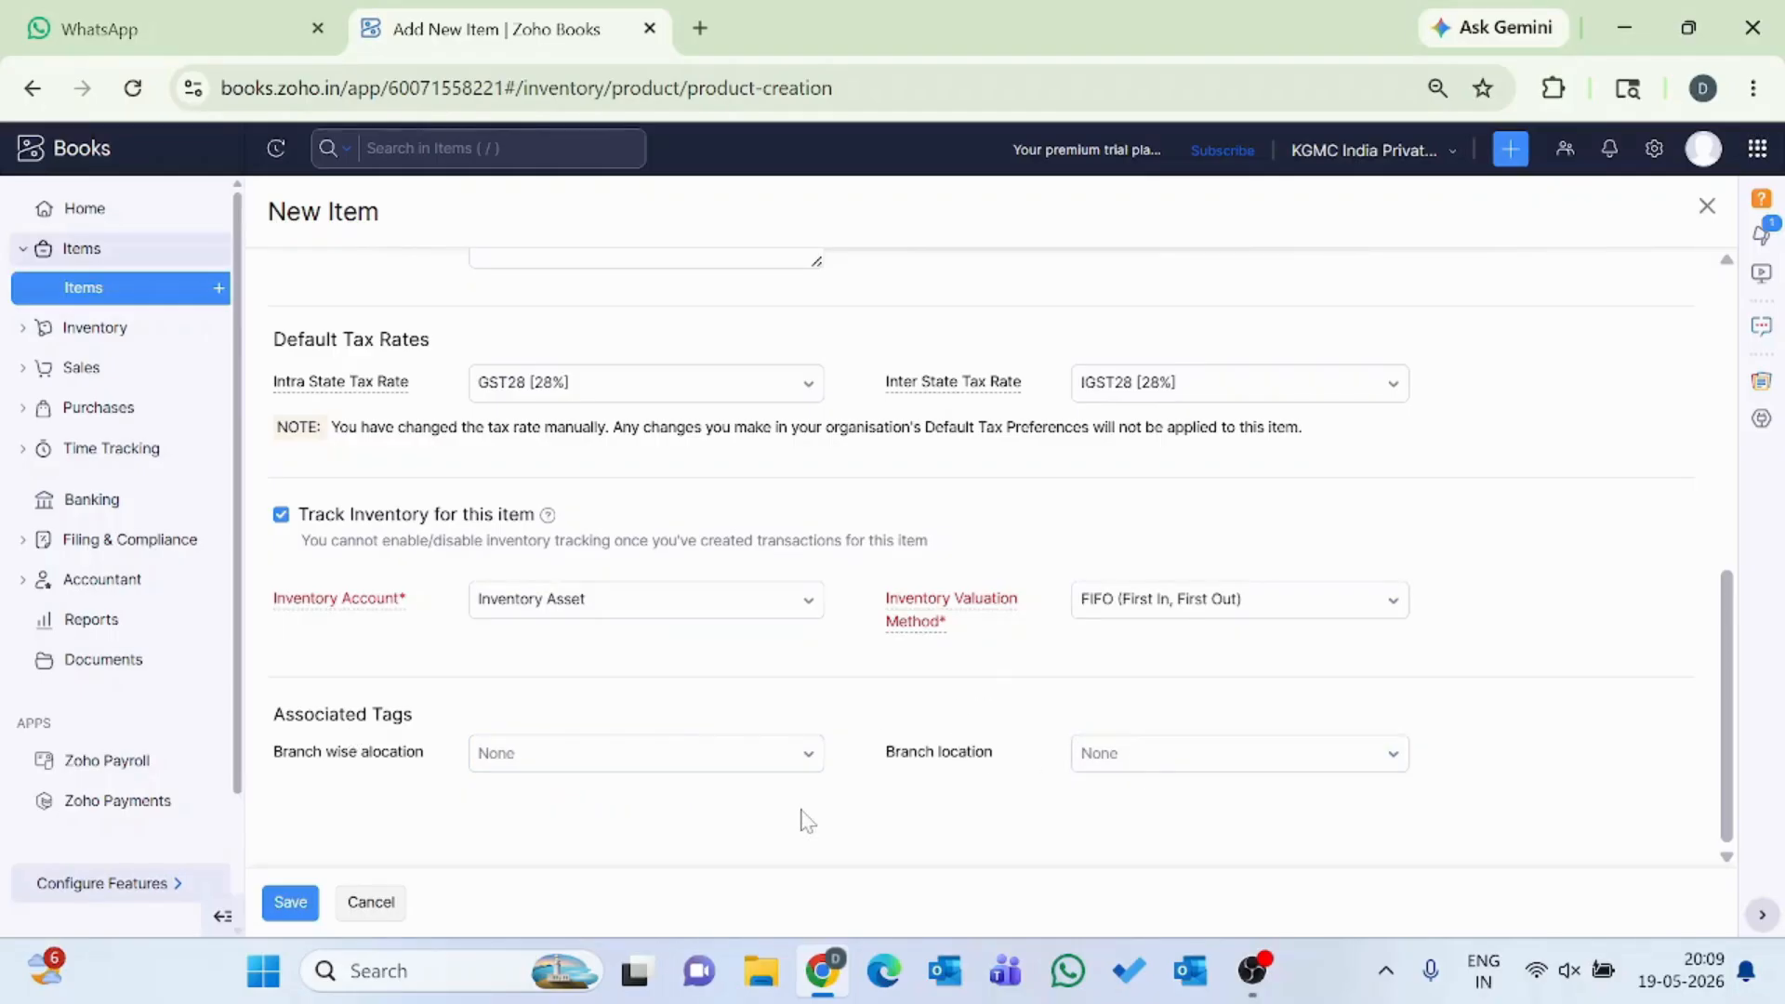
click(296, 904)
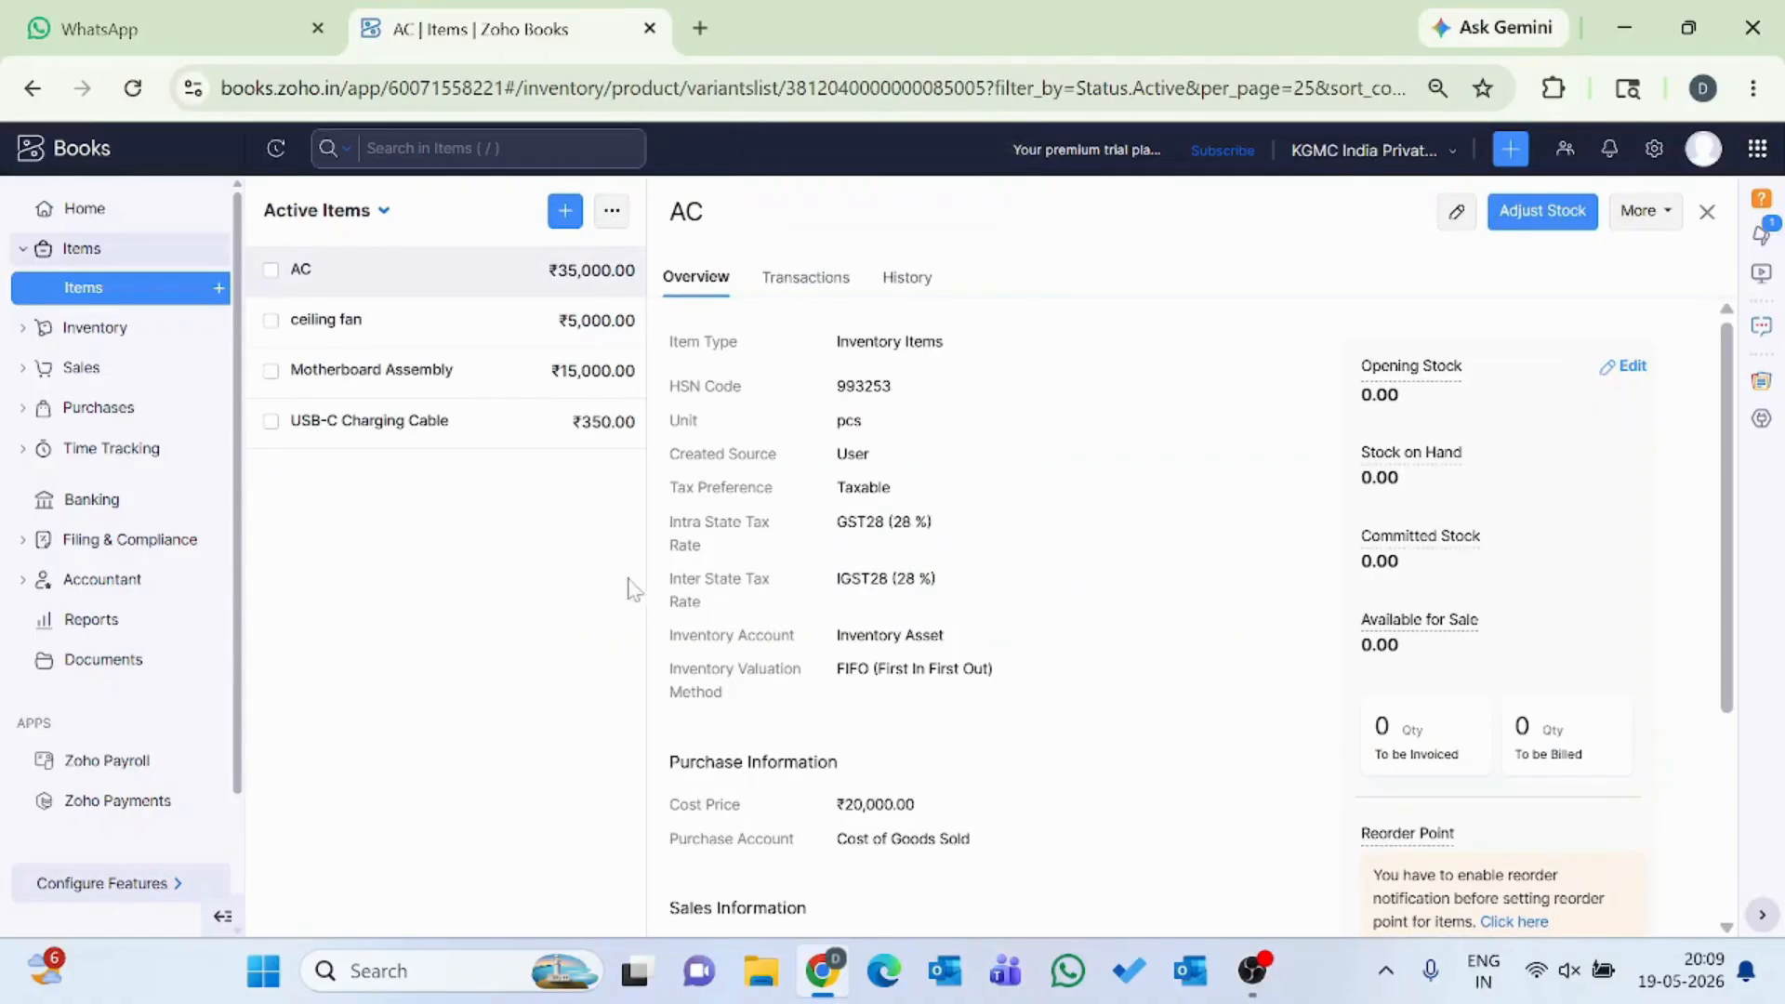
Open the AC item from the active items list for editing and review its details through to the associated tags.
click(84, 287)
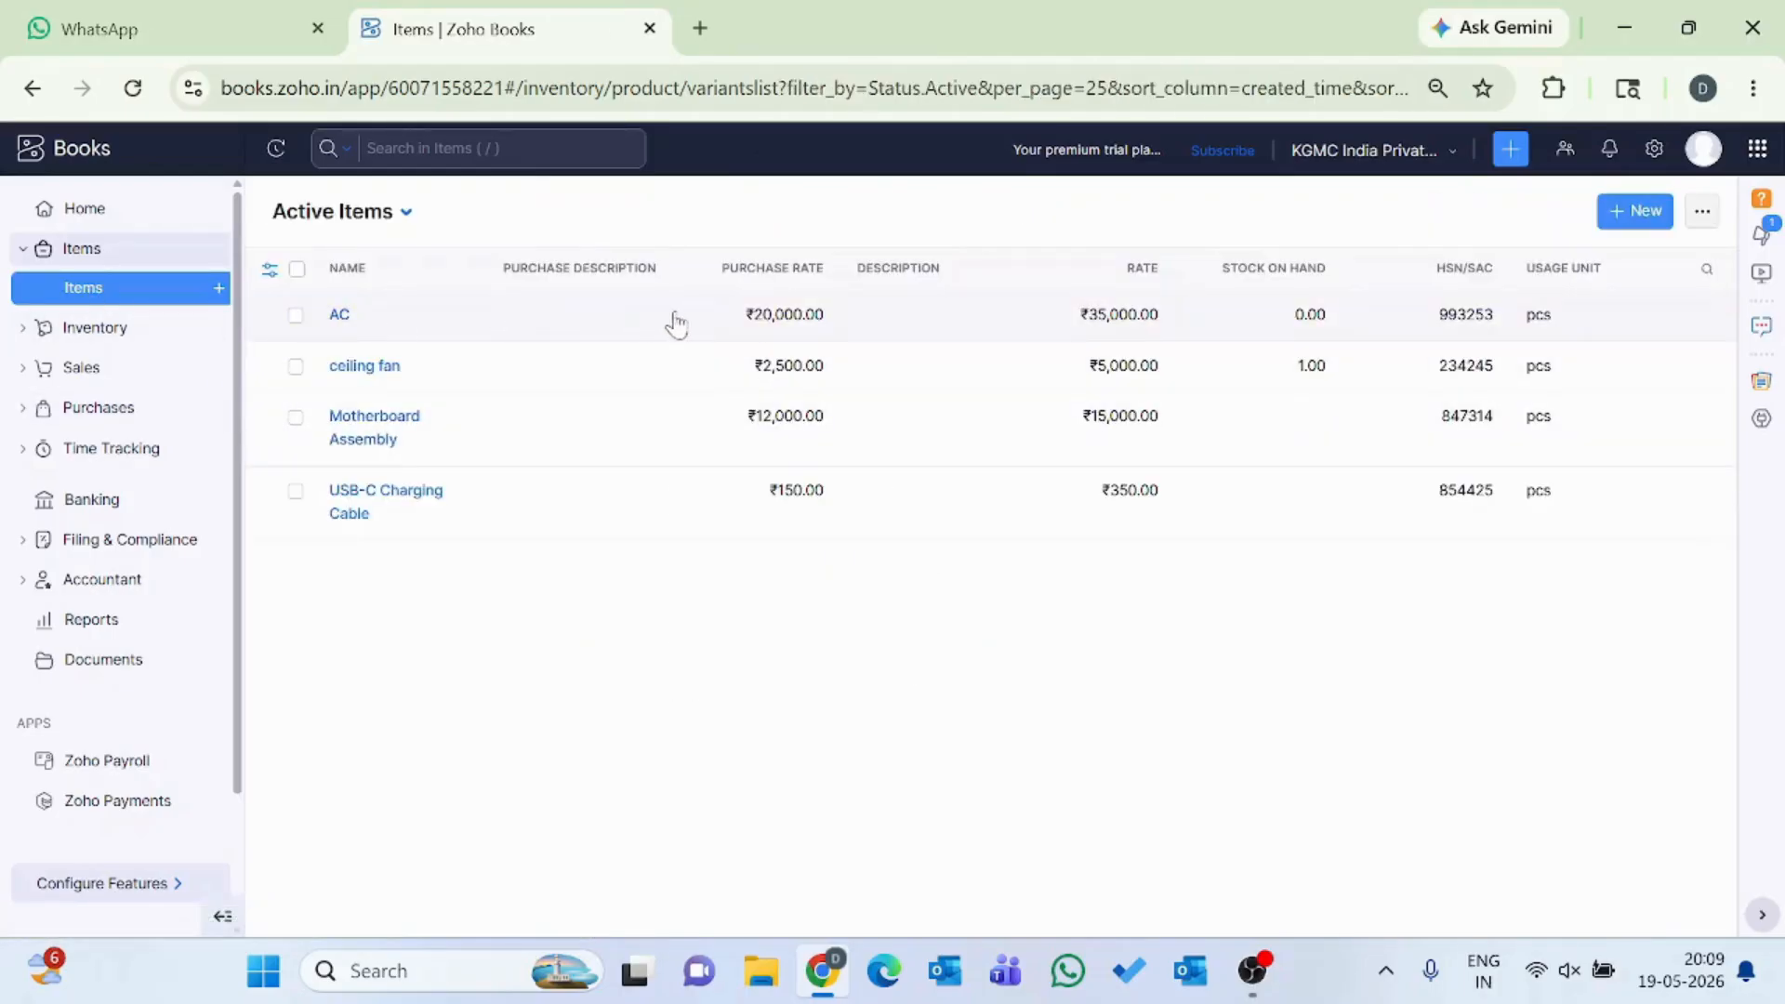
click(296, 316)
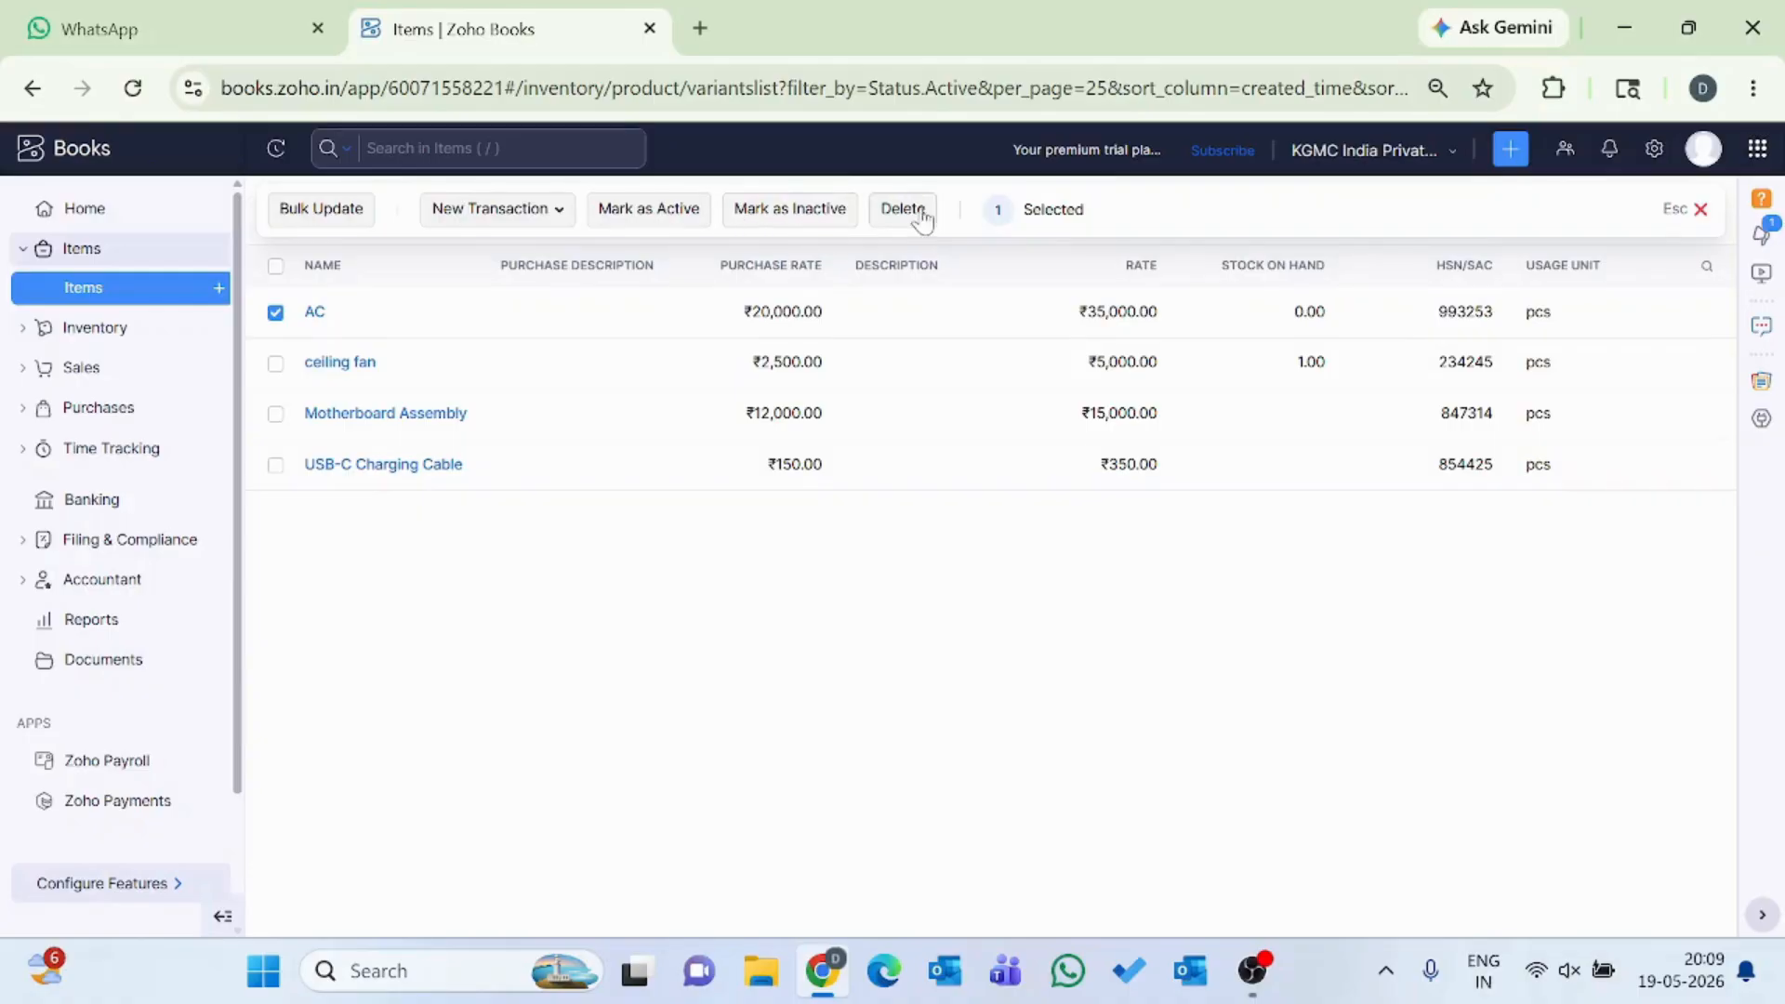
click(316, 313)
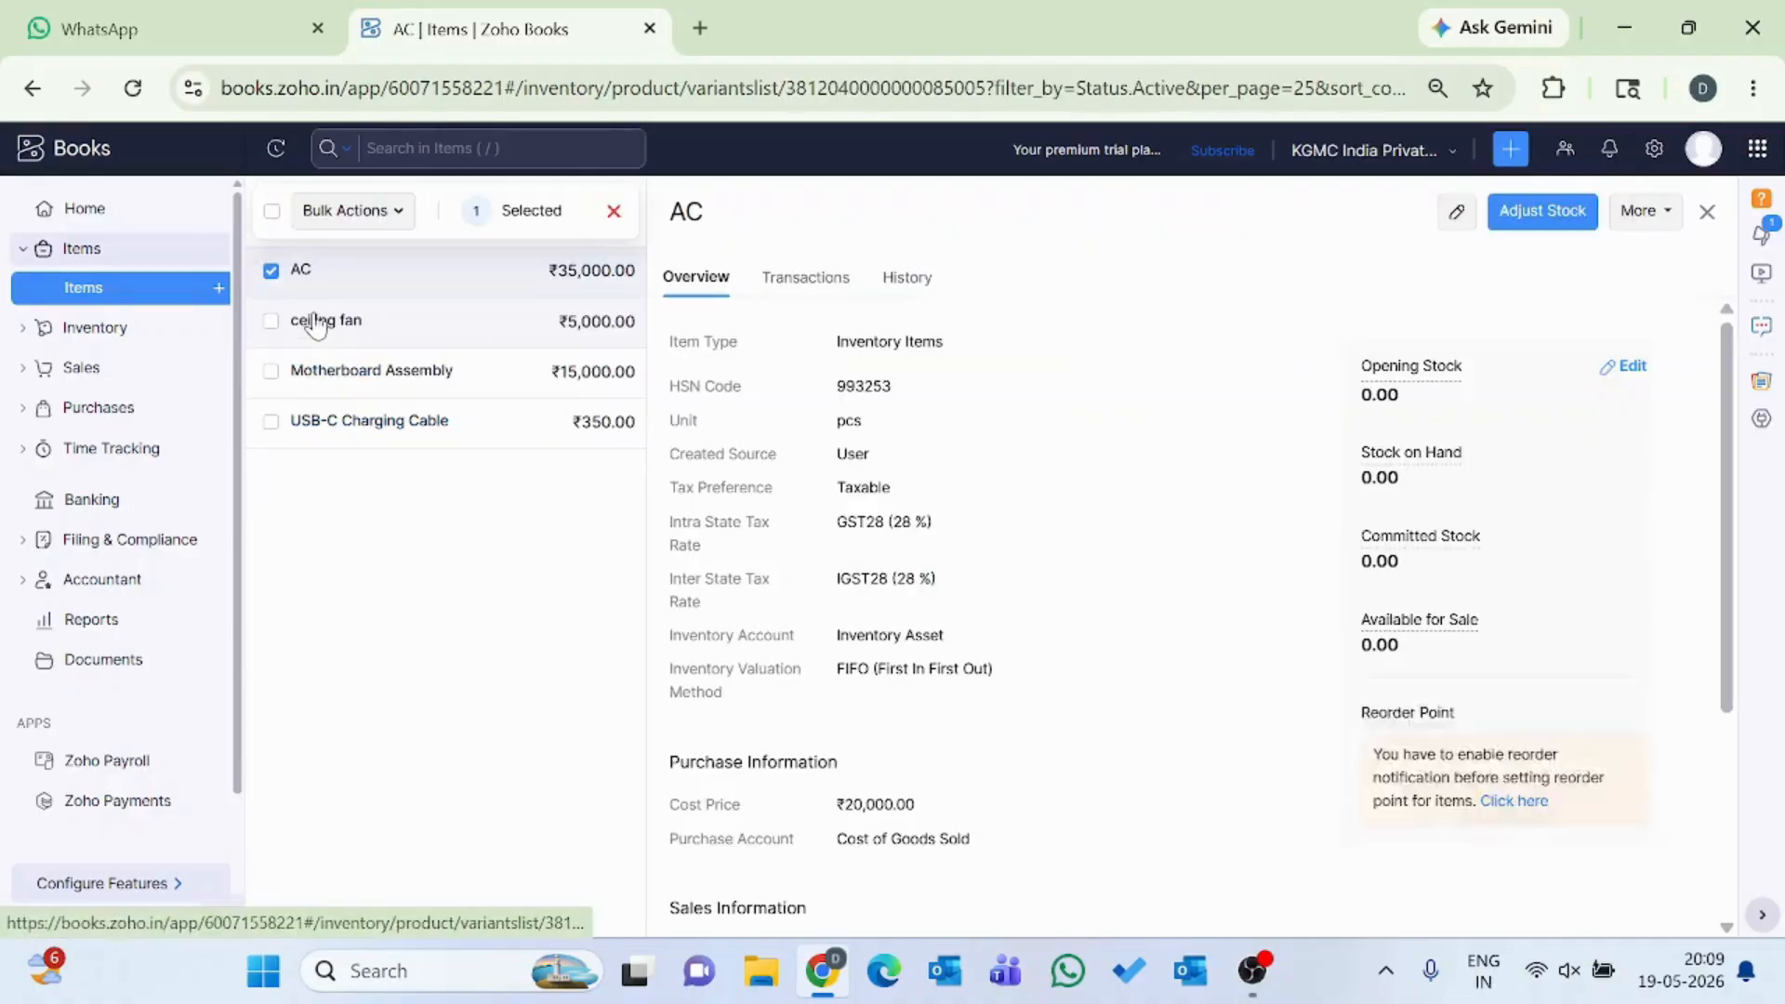
click(1454, 214)
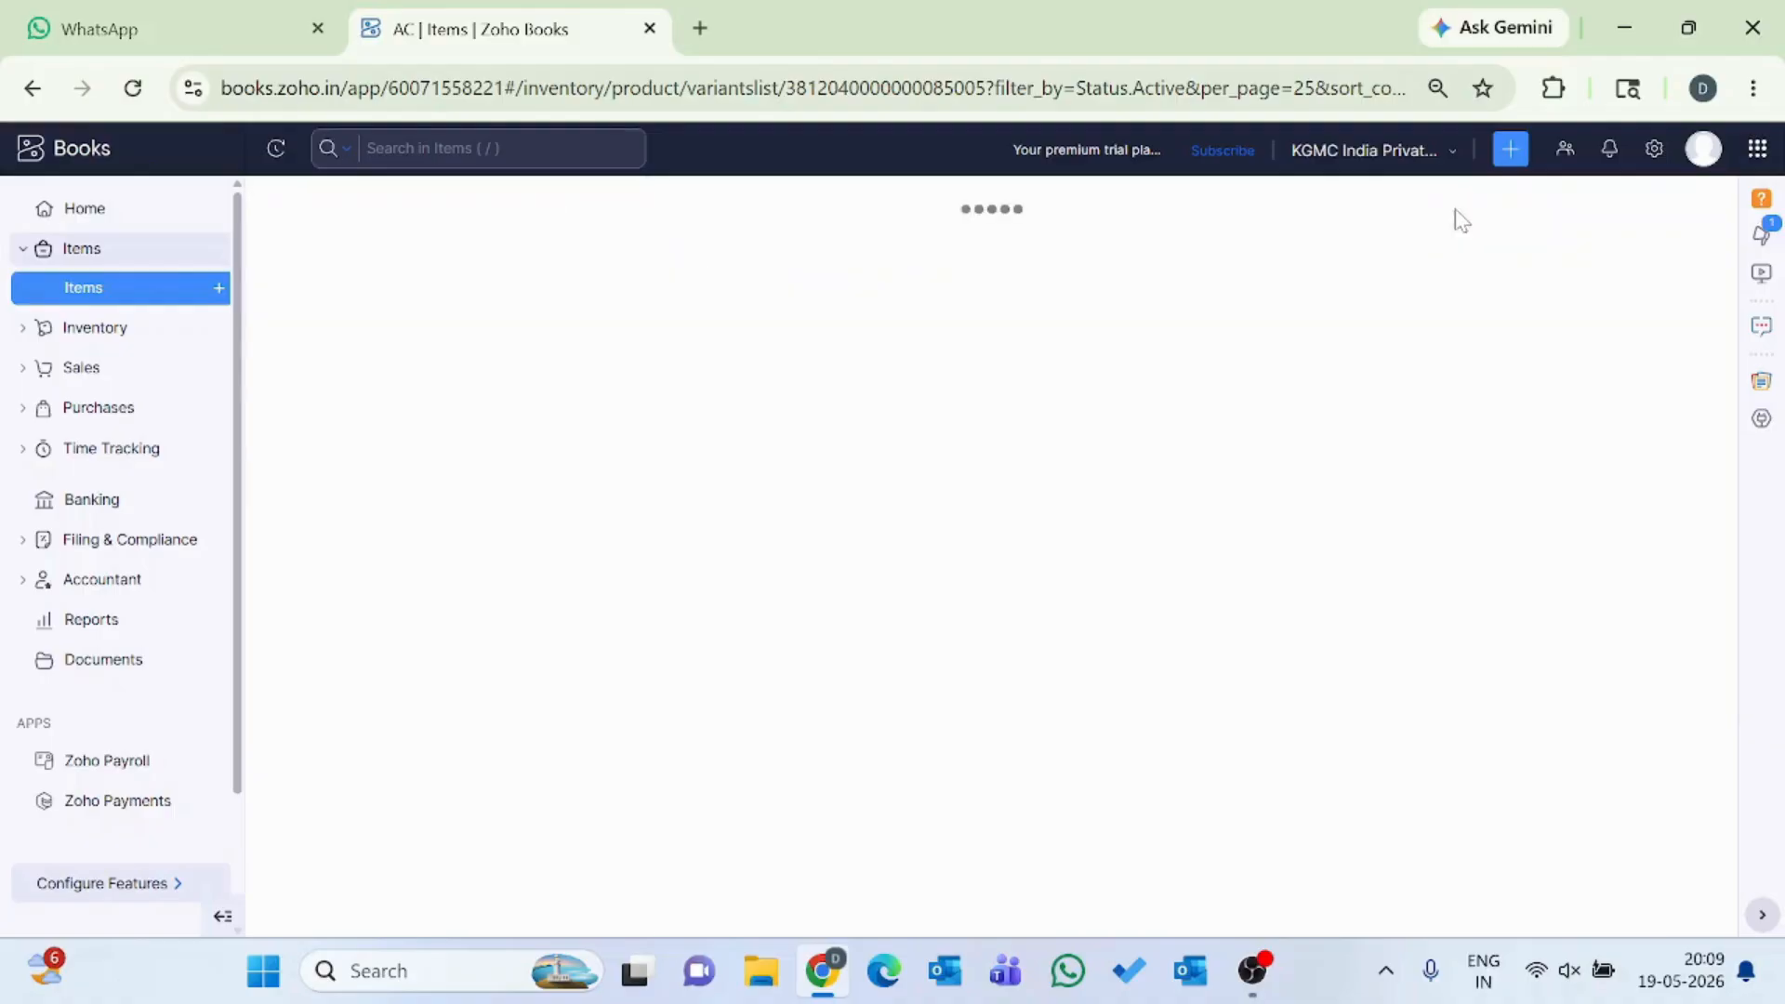
scroll(1153, 571, down, 6)
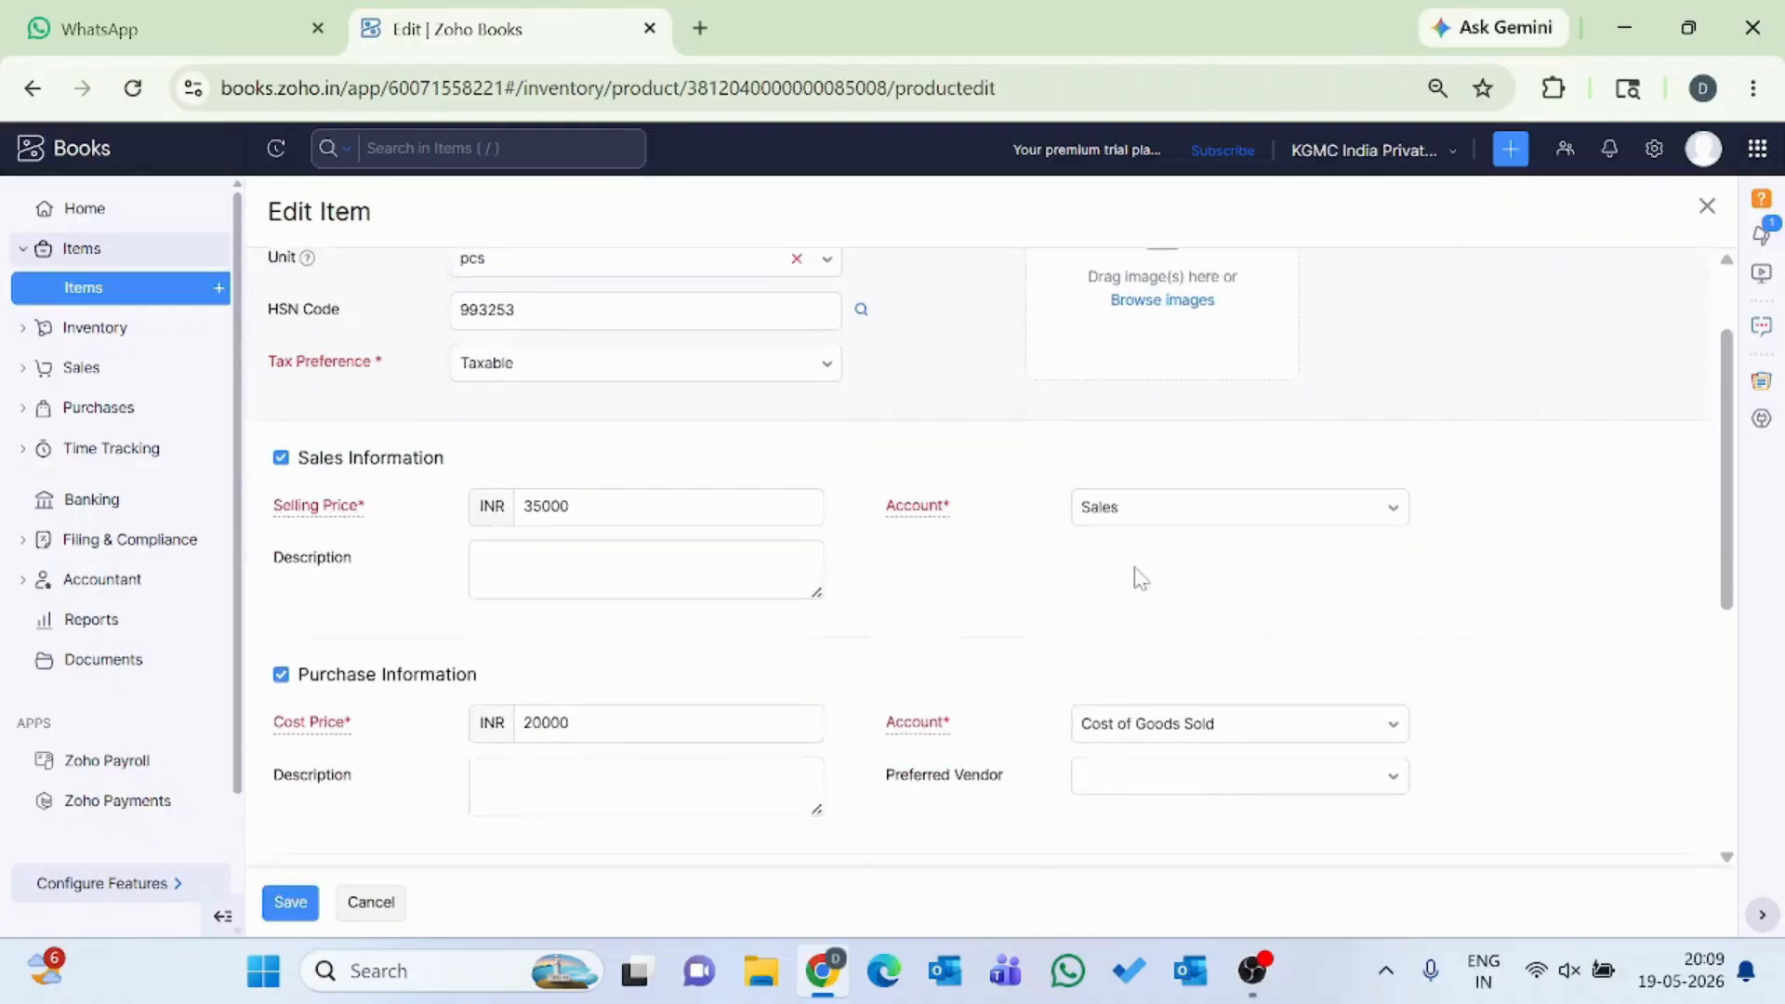
scroll(1140, 578, down, 1)
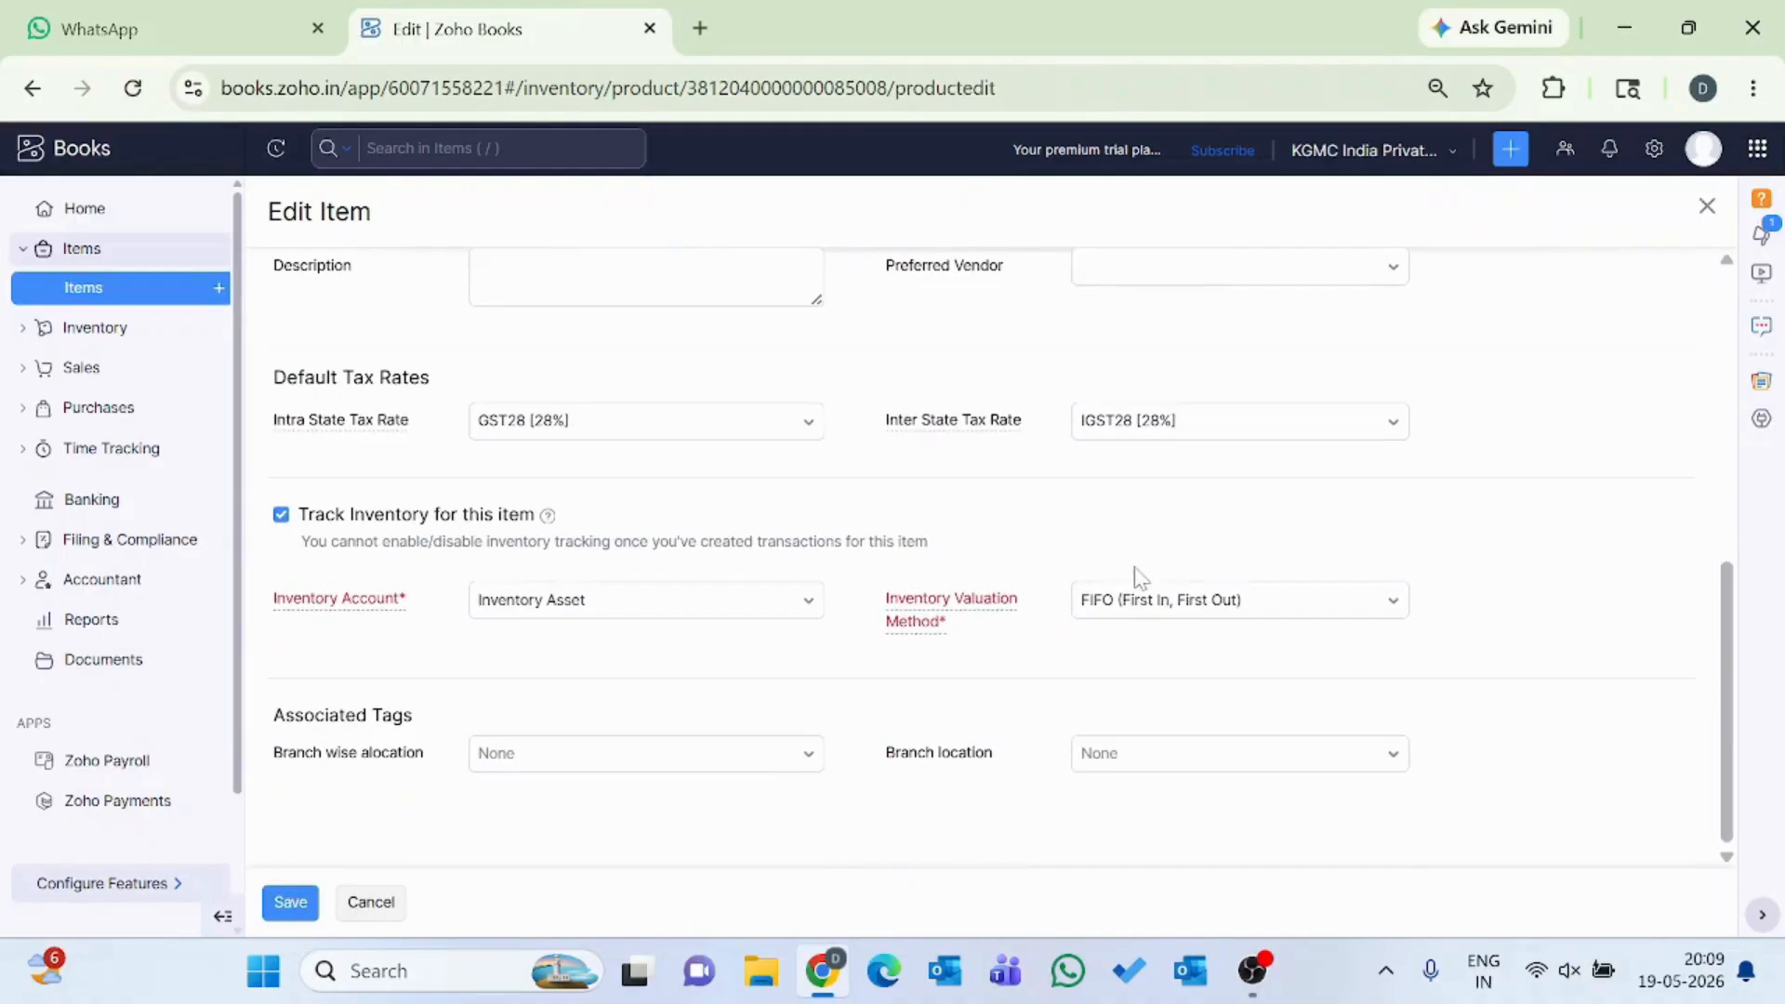
scroll(1140, 579, up, 10)
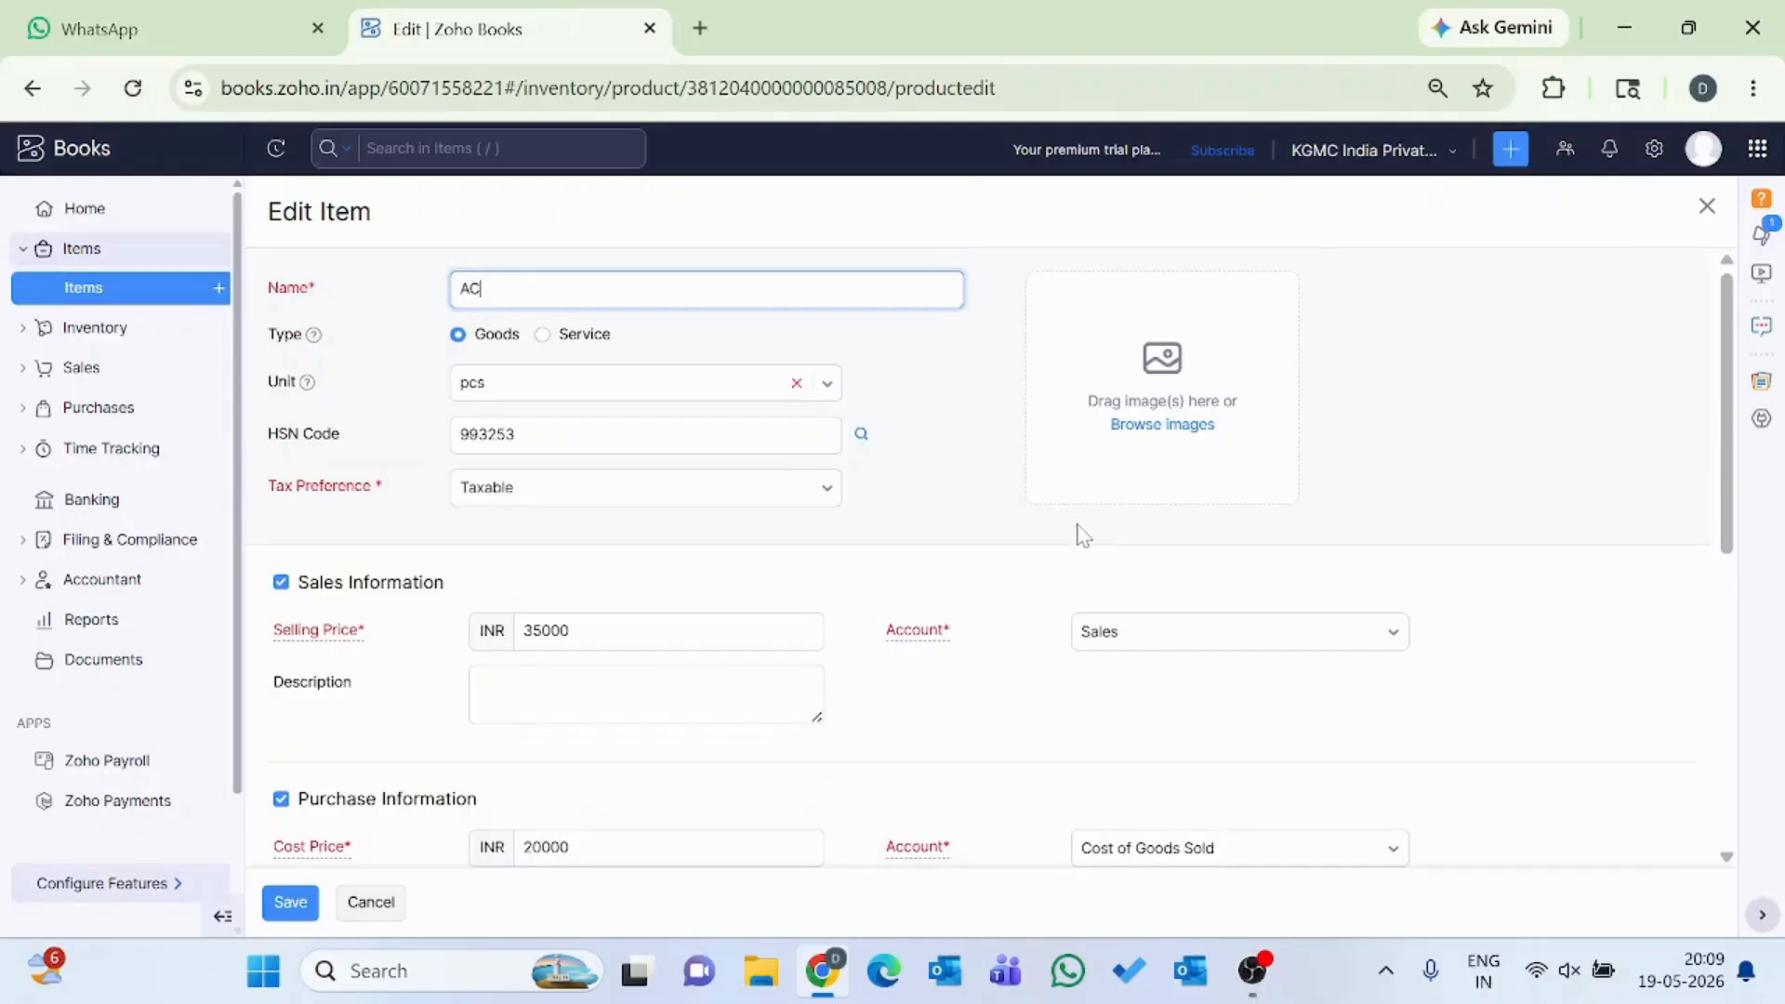
Browse for an item image, cancel the file selection without choosing one, and save the AC item.
click(1149, 402)
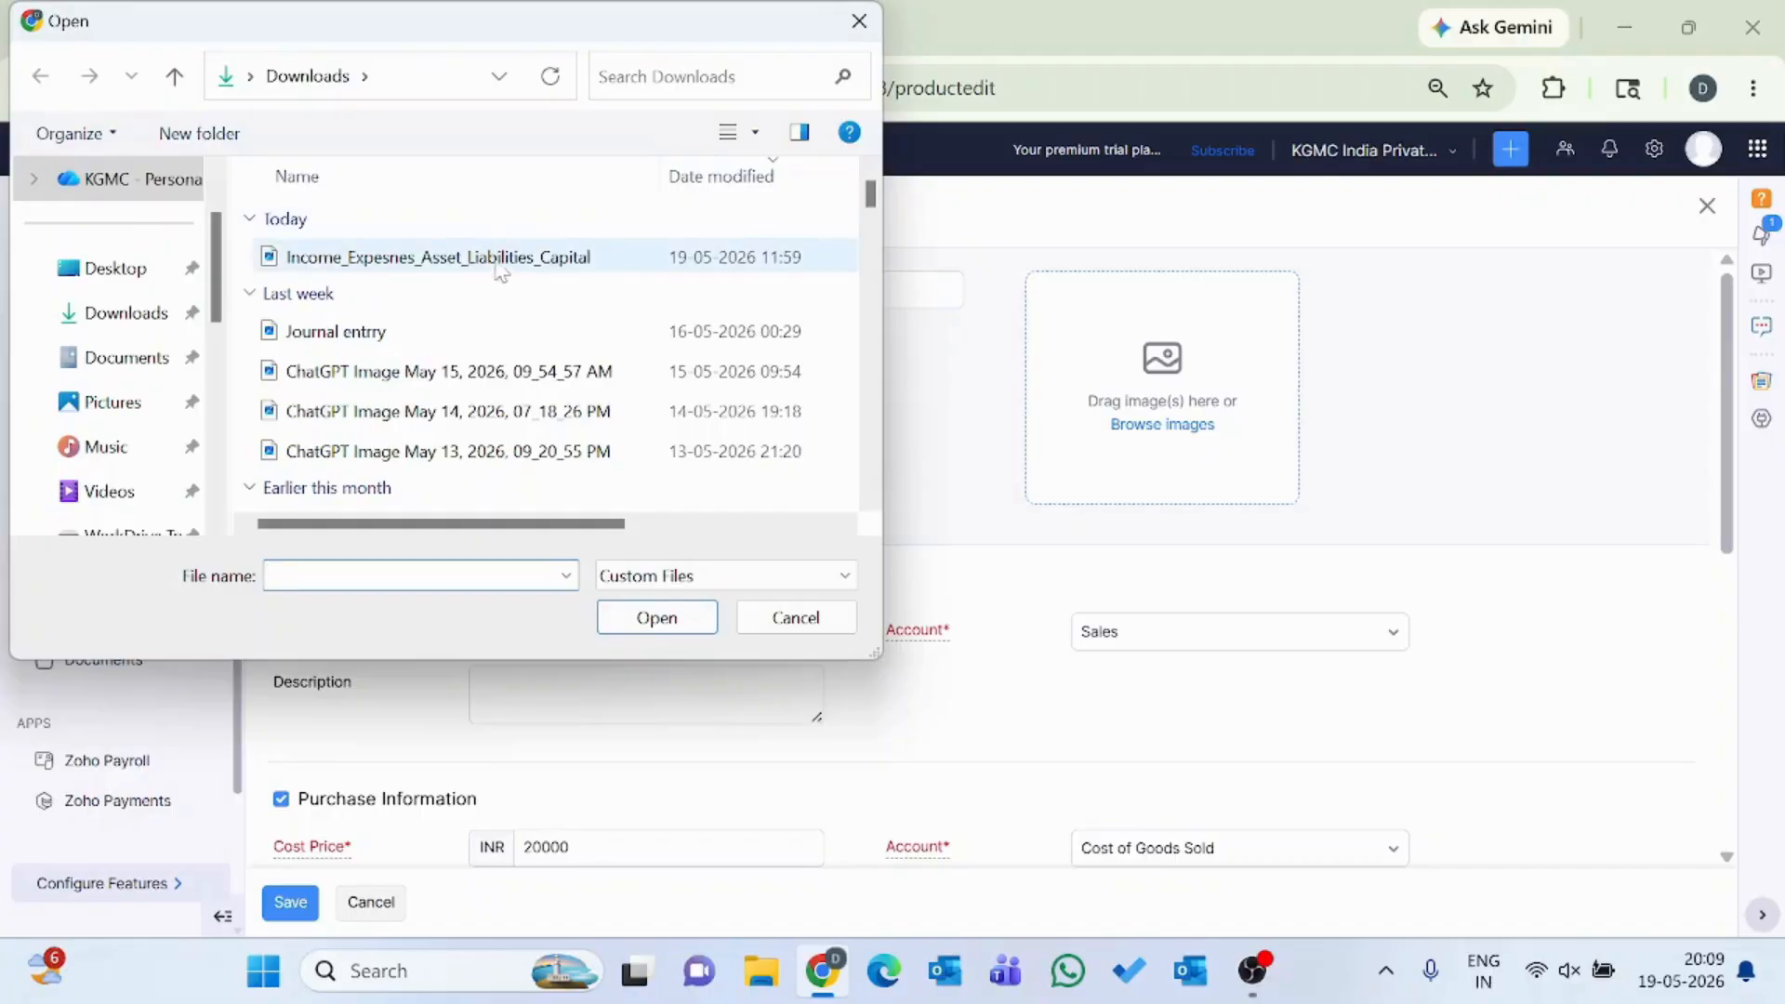
click(796, 617)
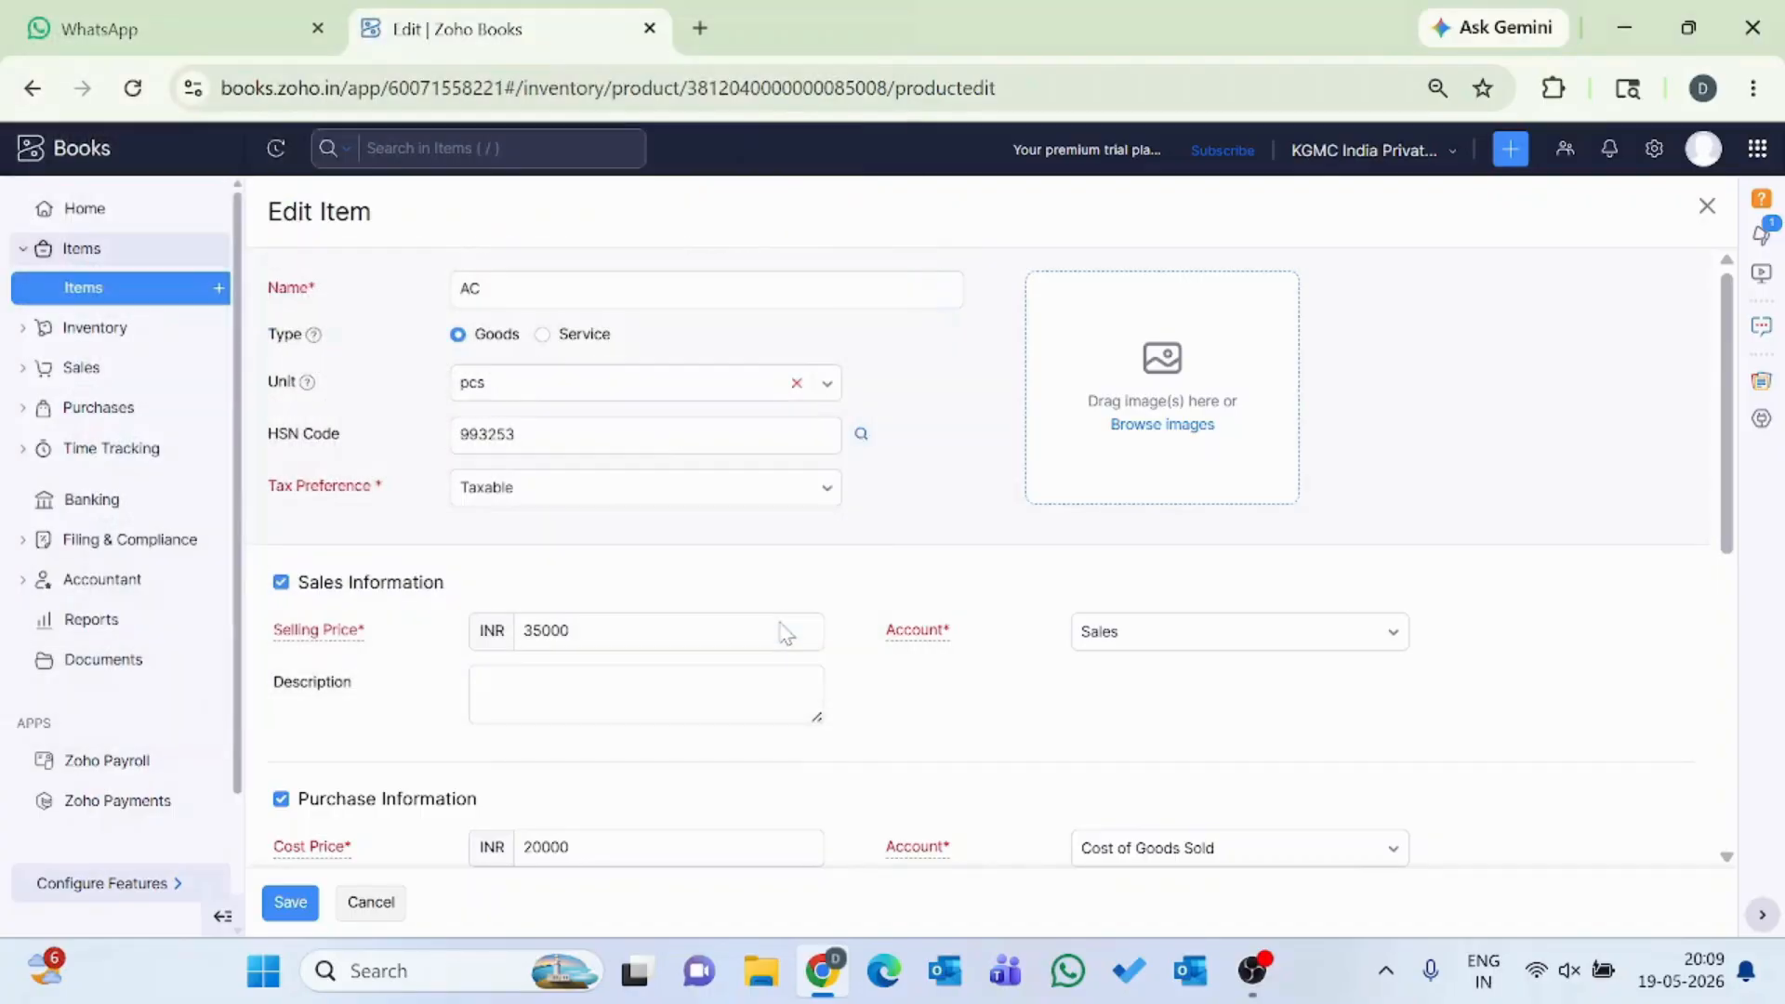
click(298, 917)
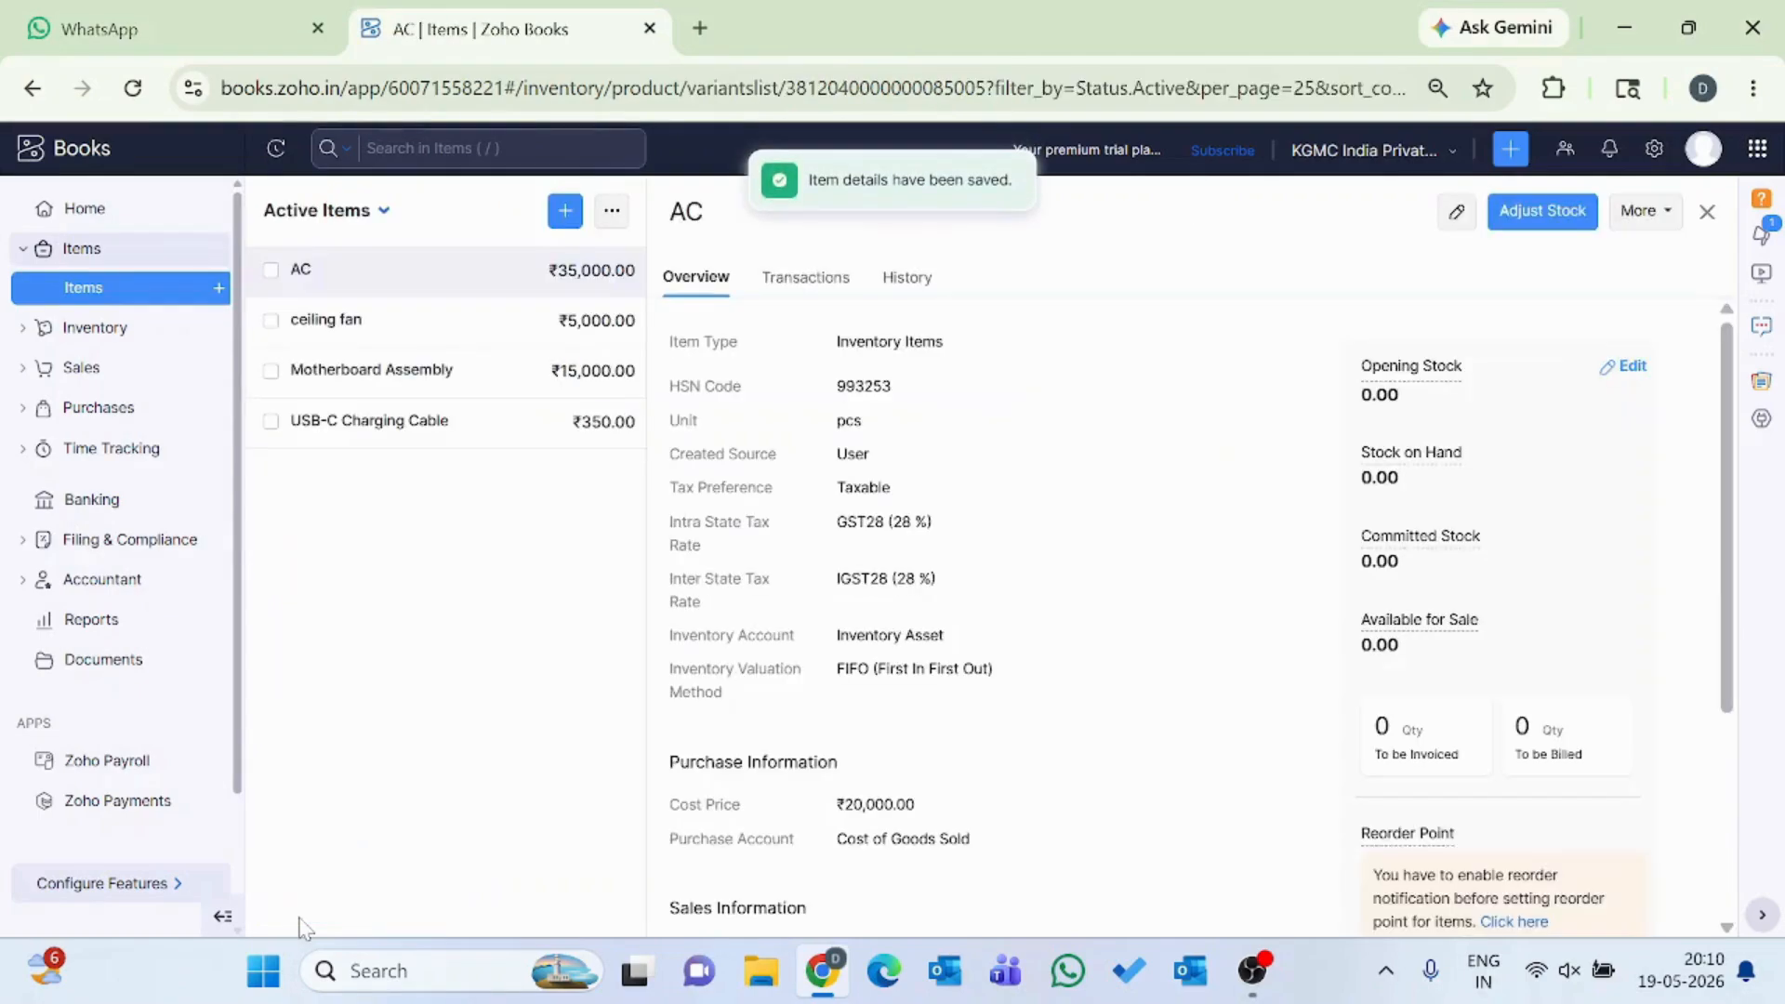